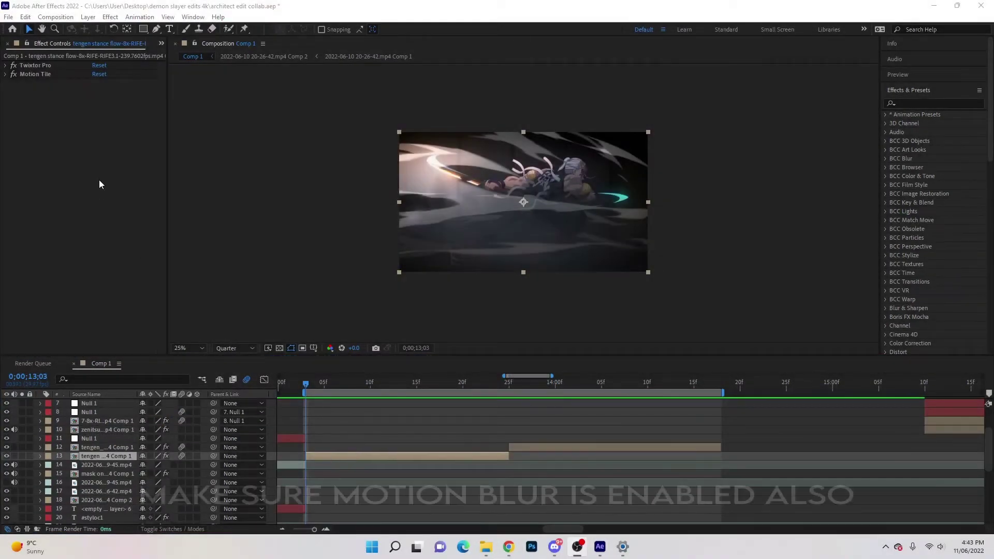
Add a new Null Object layer above the first tengen clip
click(6, 74)
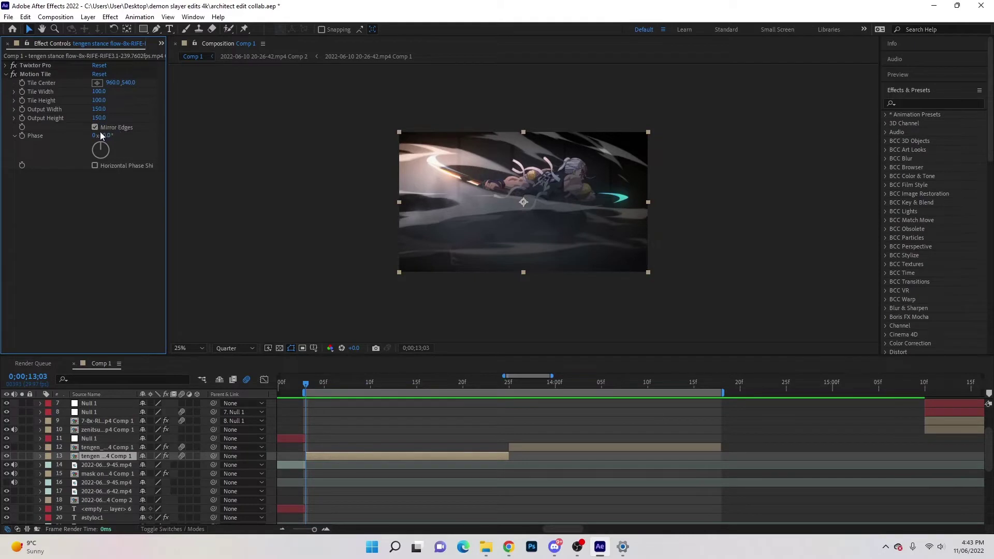
click(7, 75)
click(321, 456)
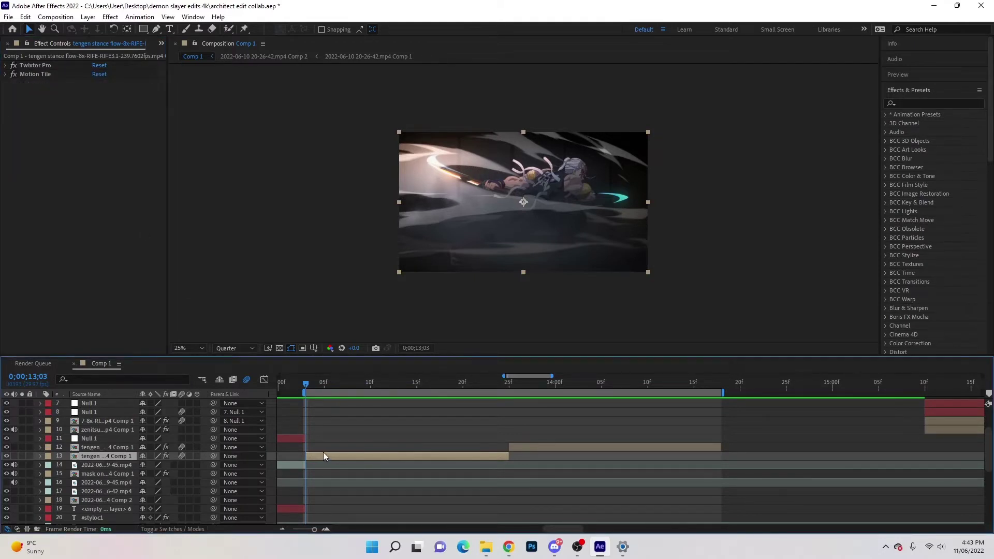
click(88, 18)
mouse_move(108, 30)
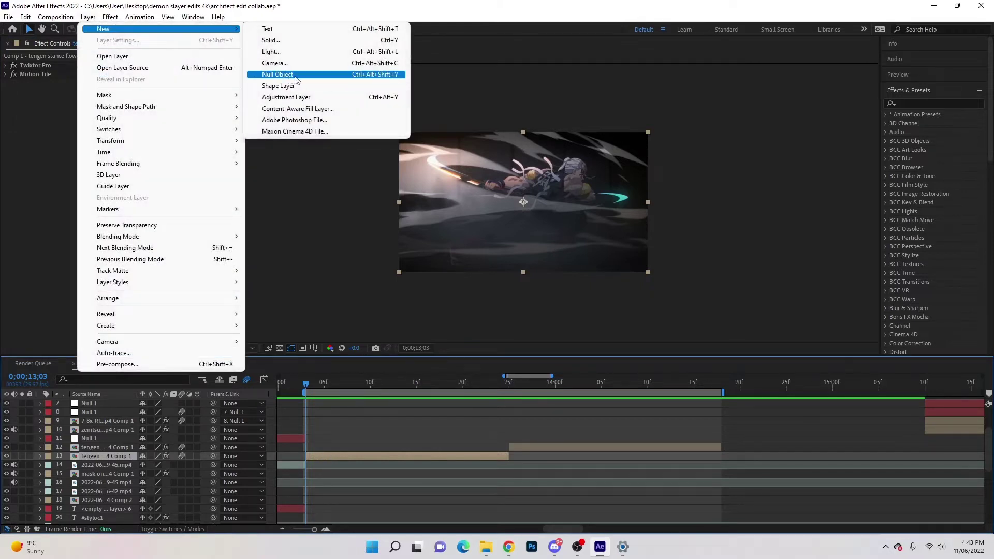
click(336, 75)
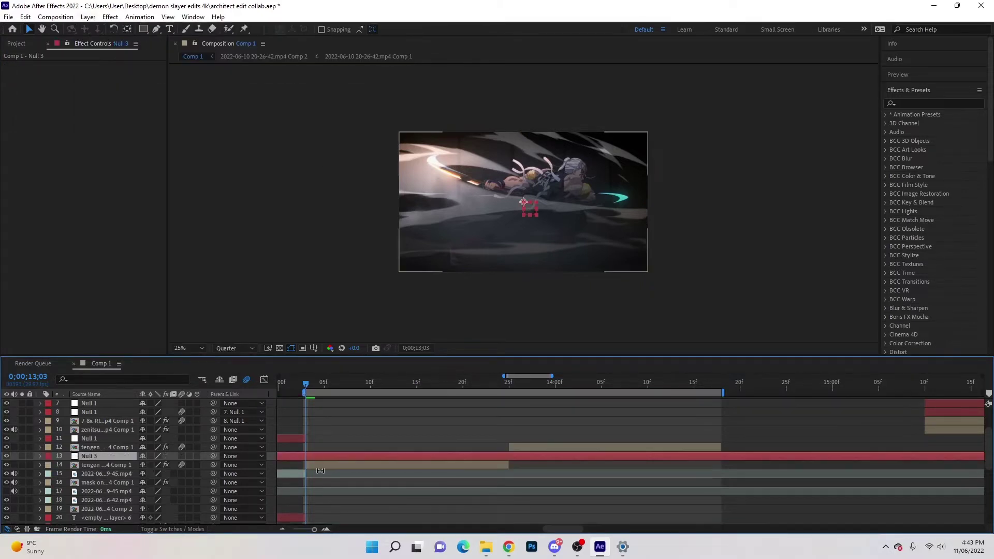
Split the null at the clip cuts, delete the unwanted piece, and place the later Null 3 above clip two
key(ctrl+shift+d)
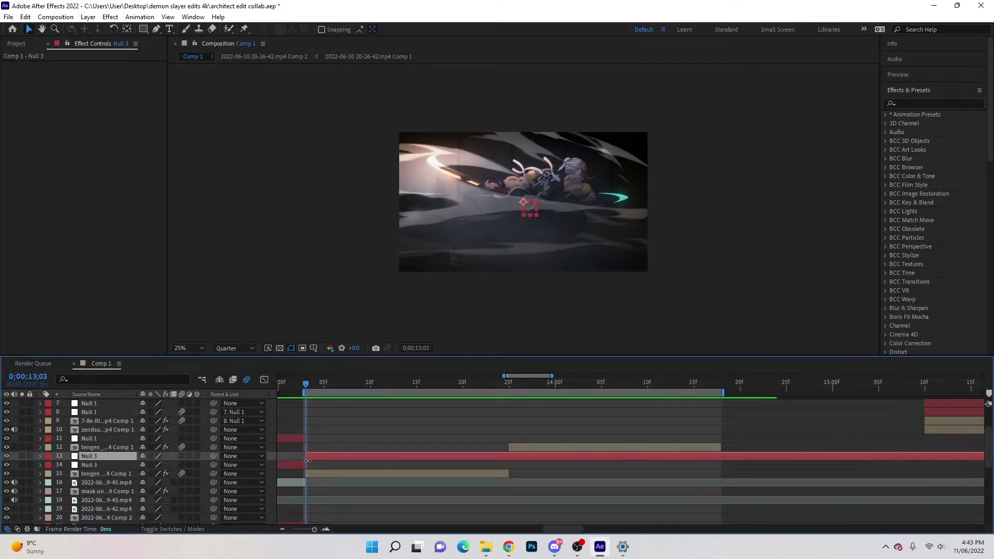
click(298, 464)
key(Delete)
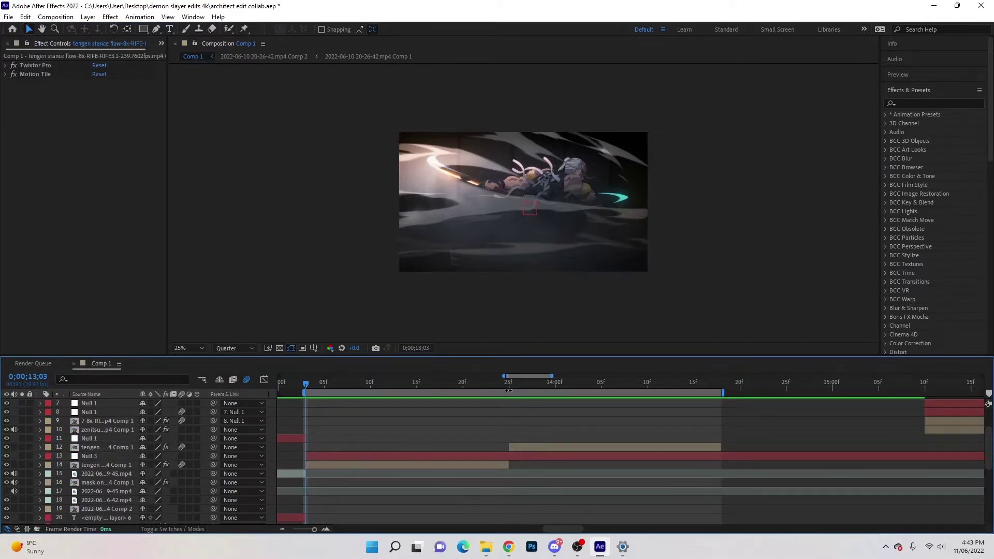
click(508, 384)
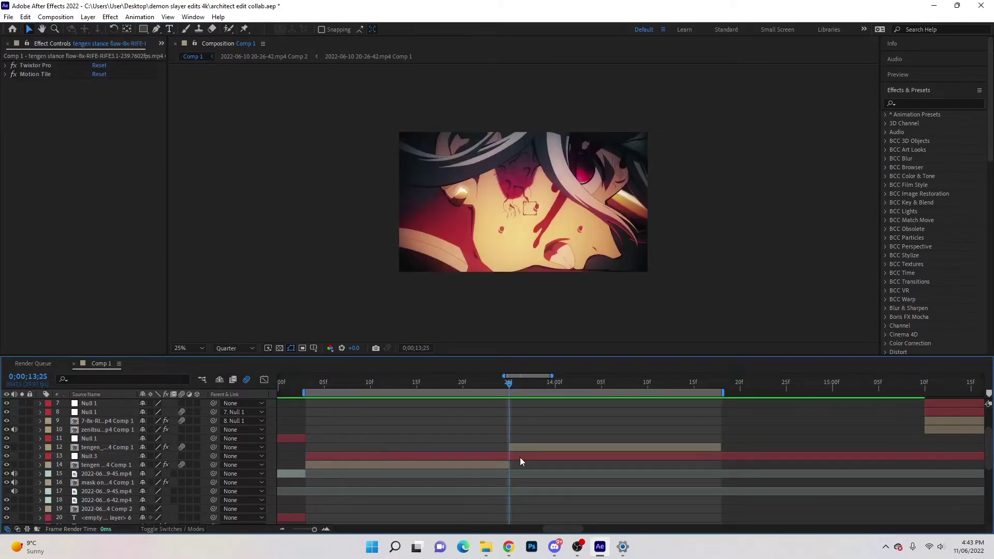
click(519, 457)
key(ctrl+shift+d)
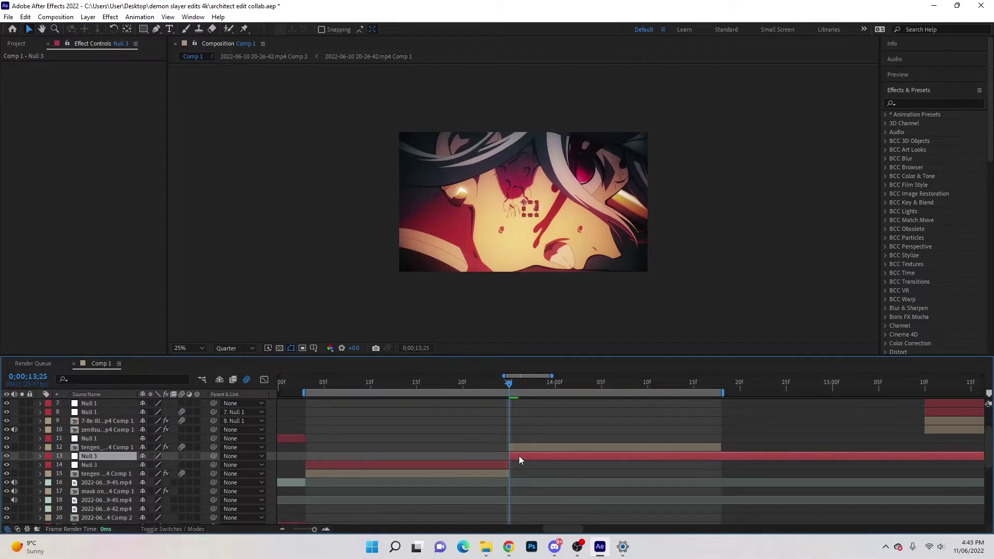
drag(111, 455, 113, 445)
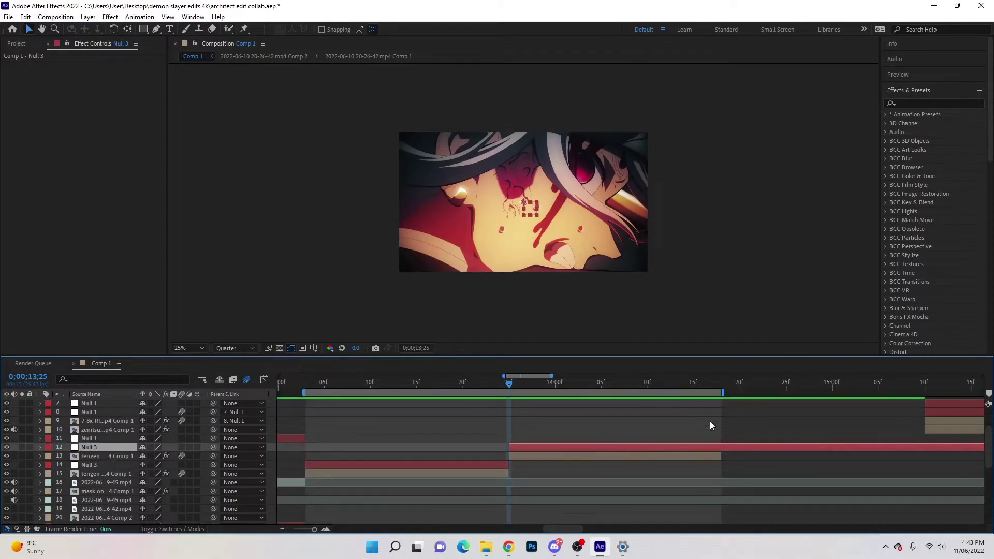
Trim the upper Null 3 to end with the second clip, then return to the first clip's start
click(720, 389)
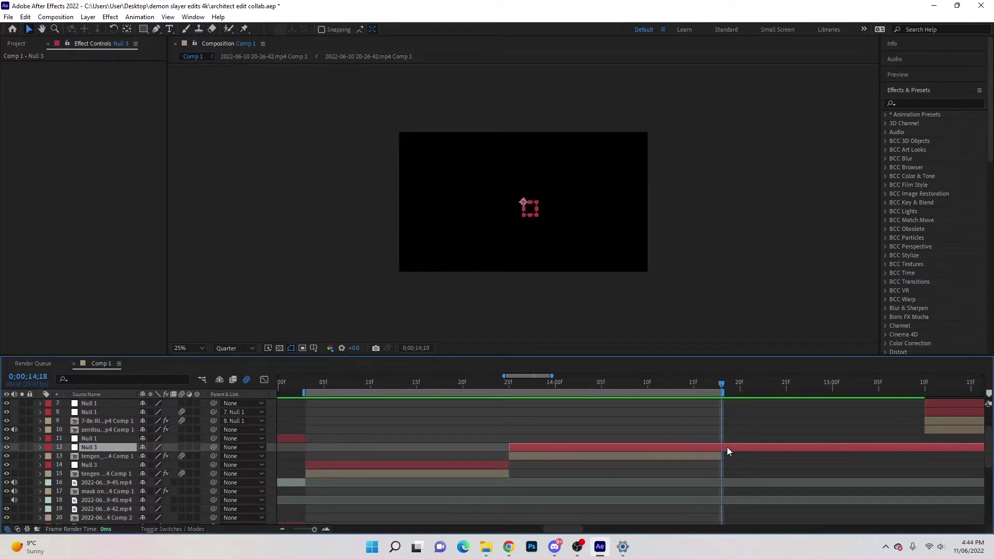
key(alt+bracketright)
drag(721, 383, 398, 384)
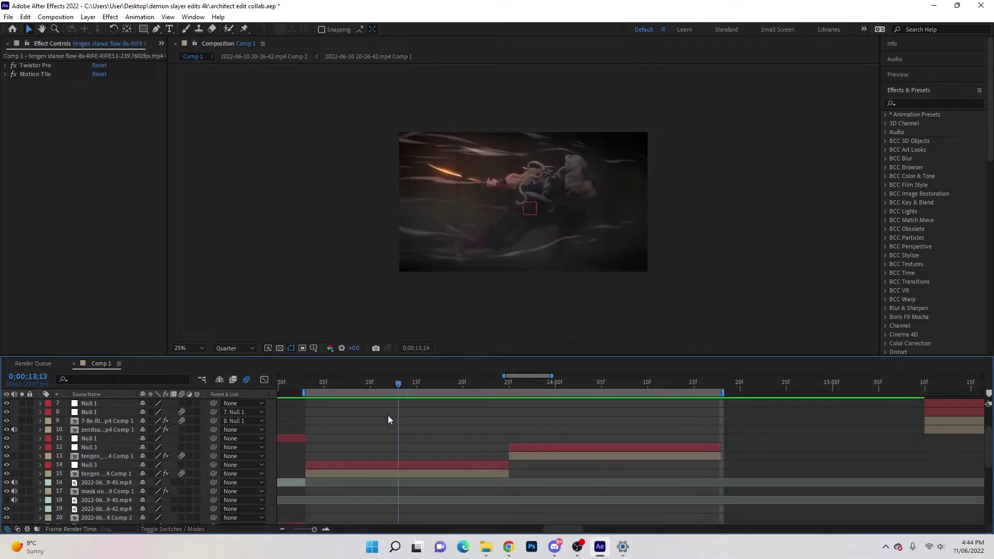
key(shift+Page_Up)
click(317, 460)
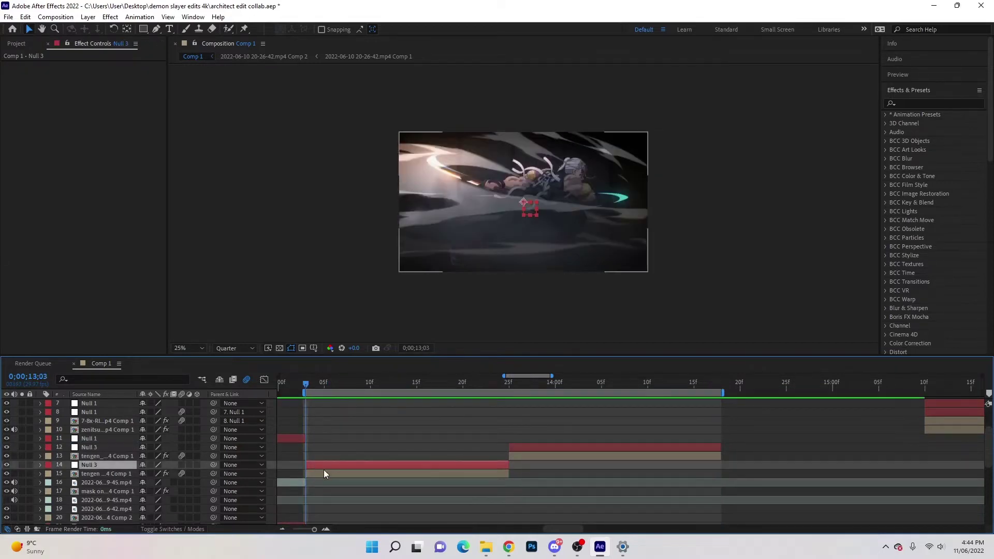
Parent the first tengen clip to the lower Null 3 and the second clip to the upper Null 3
click(317, 475)
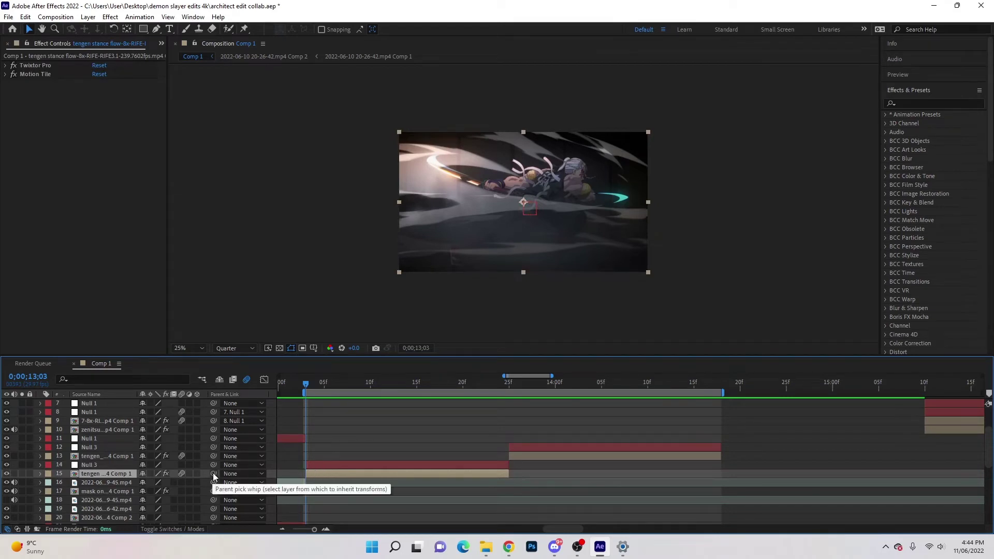
drag(213, 475, 101, 466)
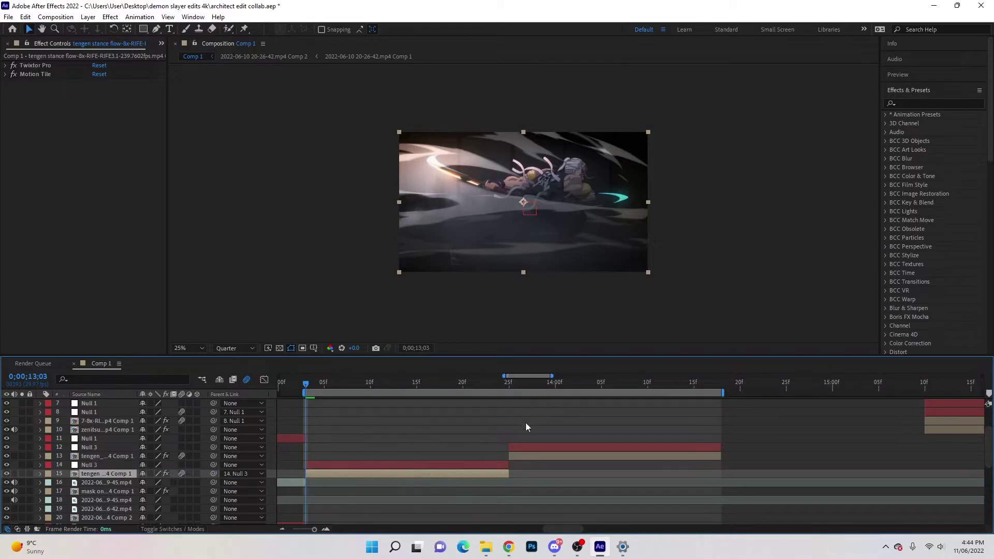
click(514, 455)
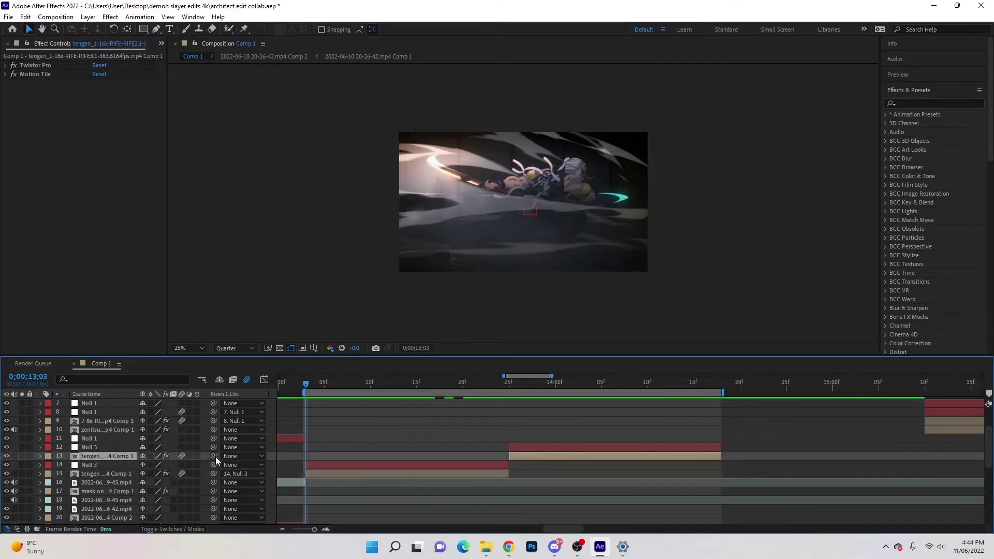
drag(214, 456, 103, 449)
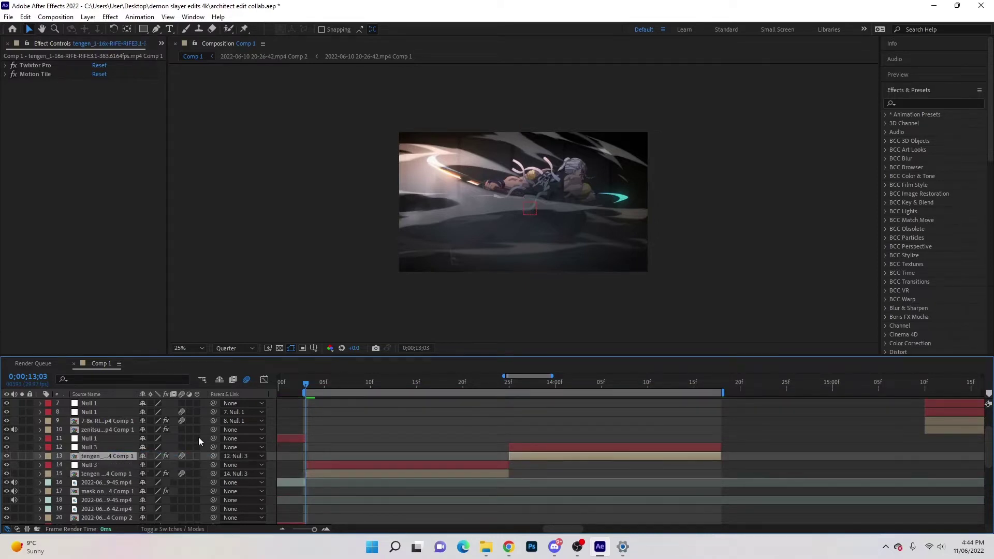
Advance to 13;04 and check the first clip and its Null 3 layer
click(311, 387)
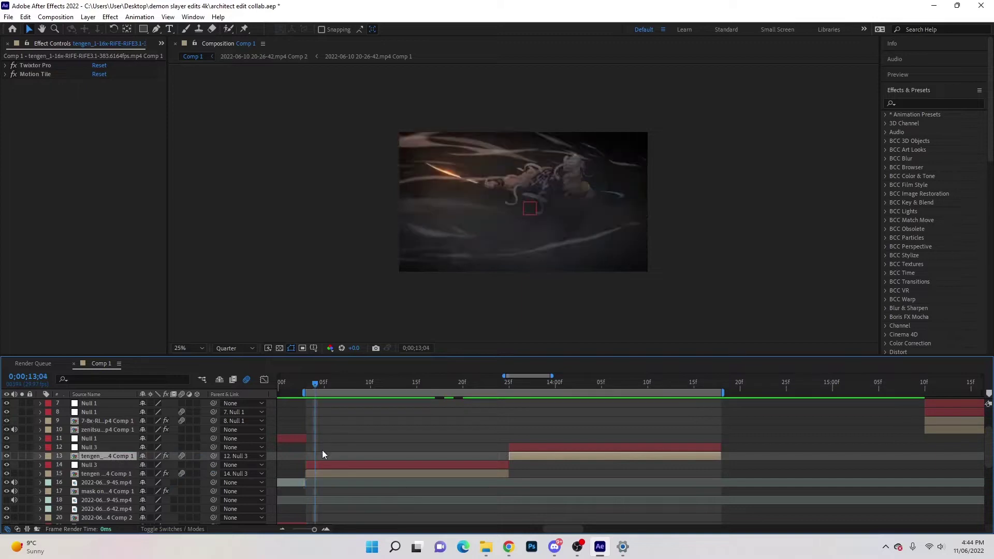
click(320, 472)
click(324, 464)
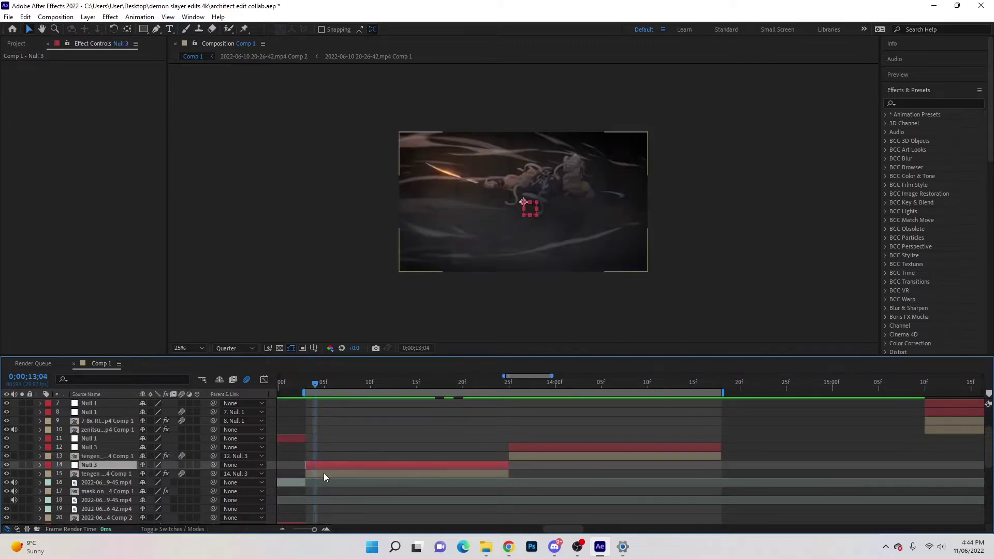
click(322, 473)
click(315, 464)
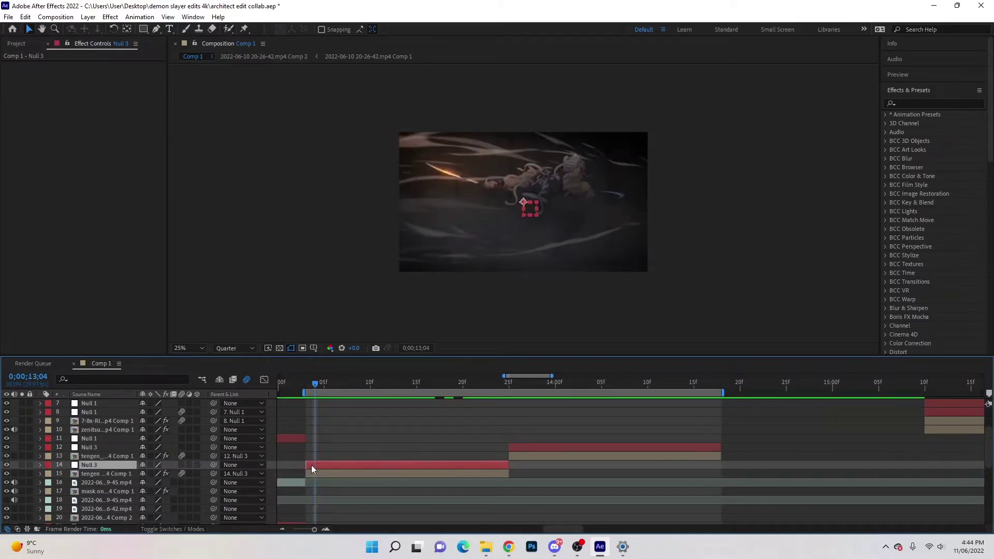
Keyframe the first Null 3's Scale to 195% at its end, nudging that keyframe slightly later
key(s)
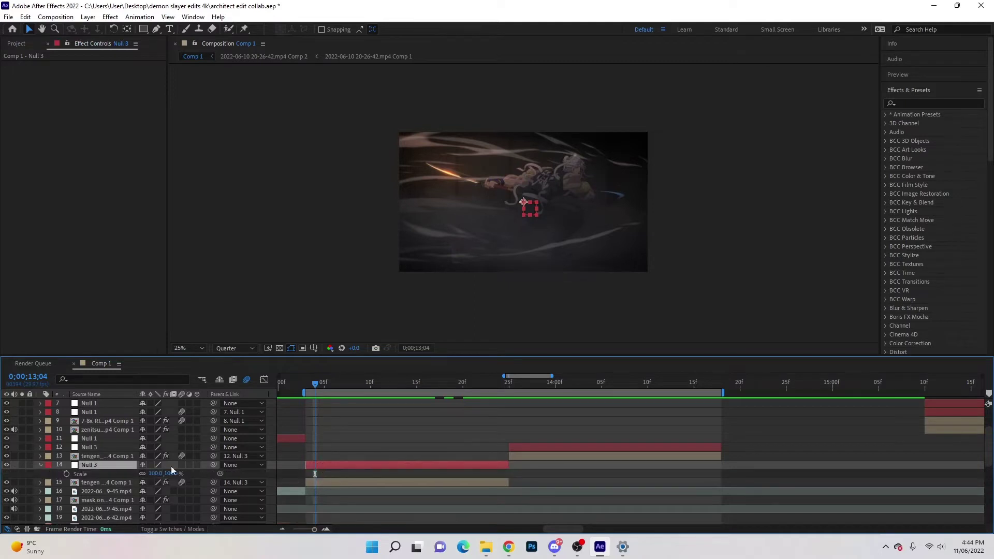
key(o)
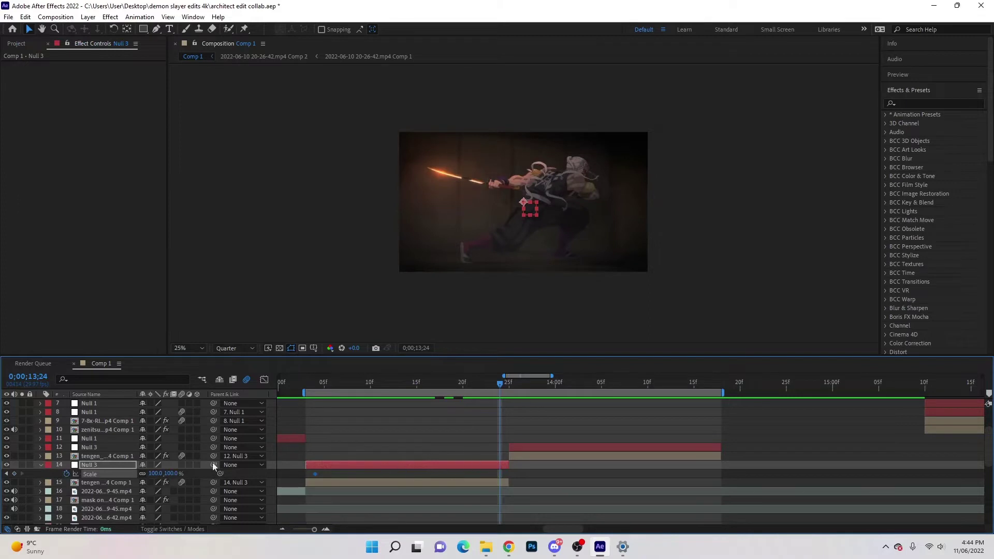
click(156, 473)
text(195)
key(Return)
drag(311, 474, 507, 479)
click(484, 474)
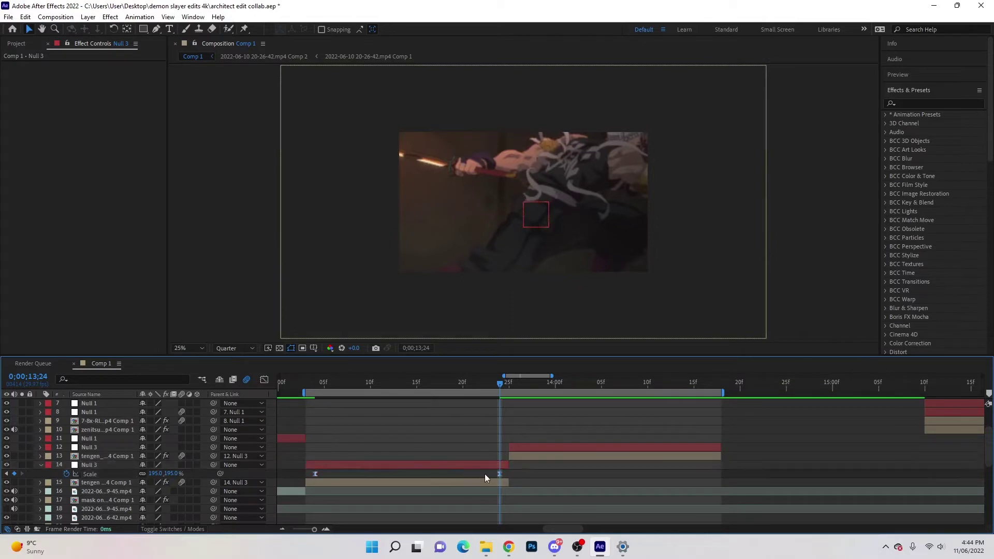
drag(499, 474, 506, 477)
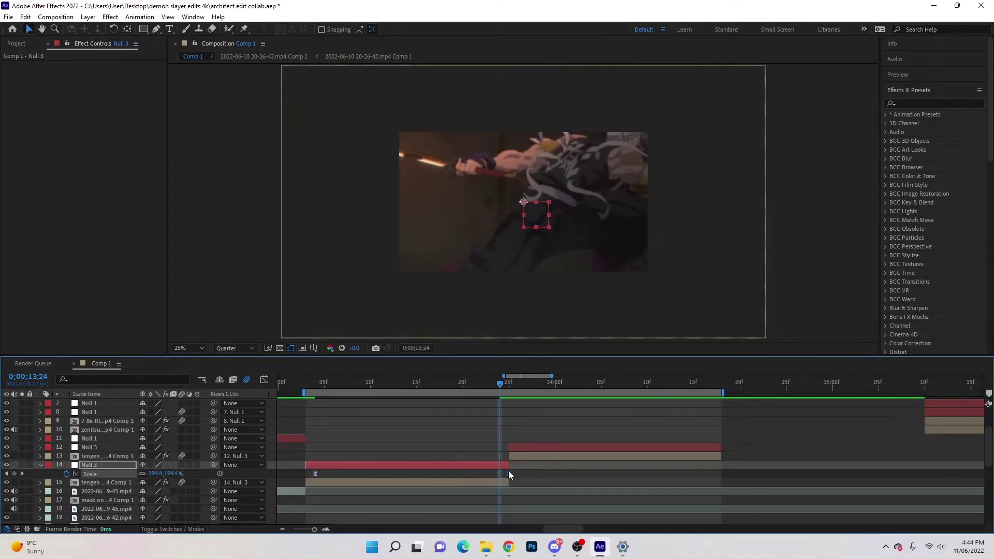
Shape the Scale curve in the Graph Editor to ramp sharply into the final keyframe
click(264, 380)
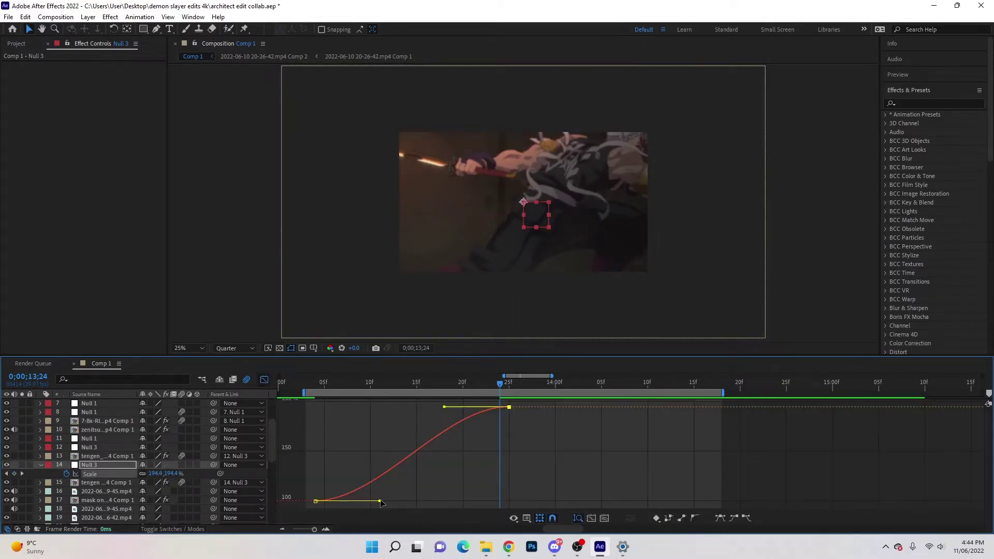
drag(381, 502, 497, 502)
drag(444, 406, 506, 496)
click(264, 381)
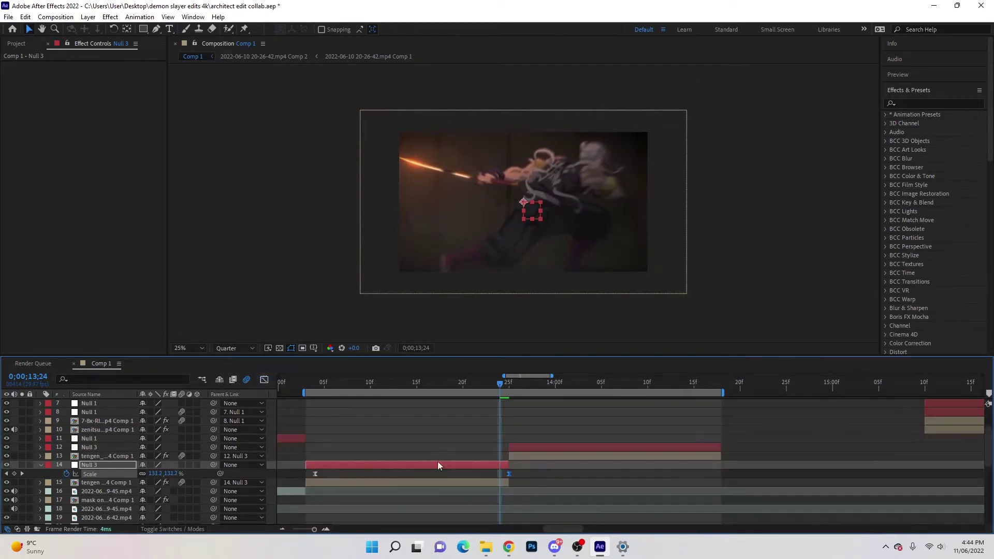
drag(328, 384, 316, 384)
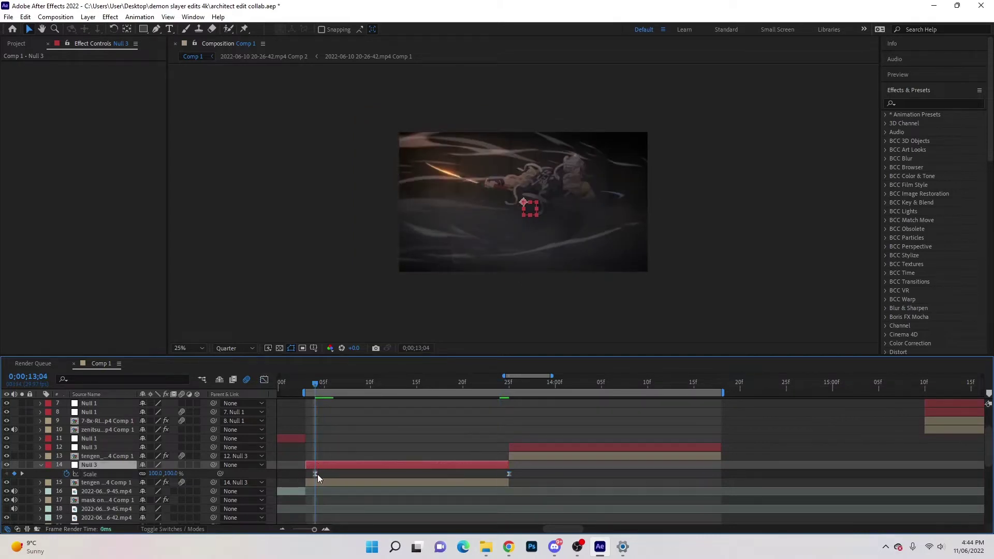
Separate Null 3's Position into X and Y and keyframe both at start and clip end
key(p)
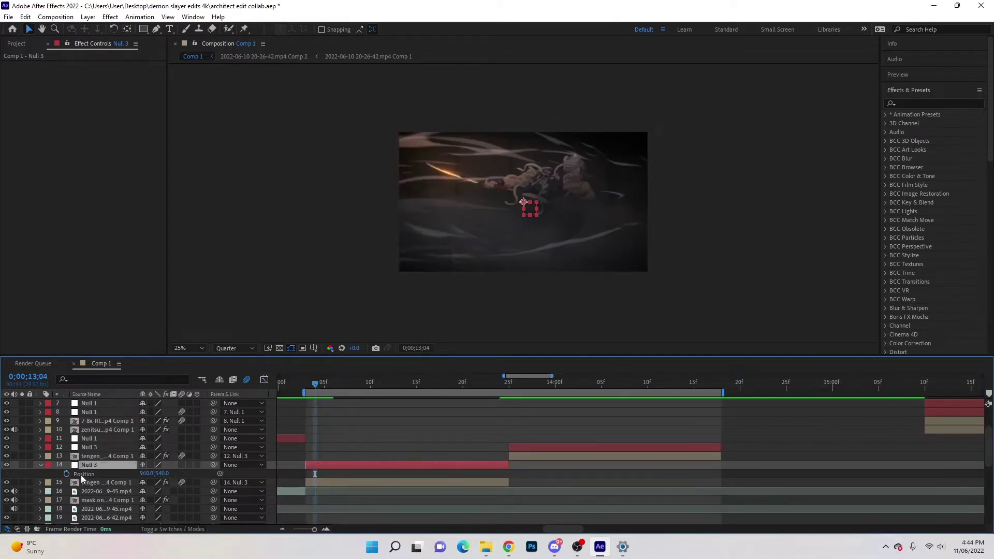
right_click(81, 474)
click(126, 345)
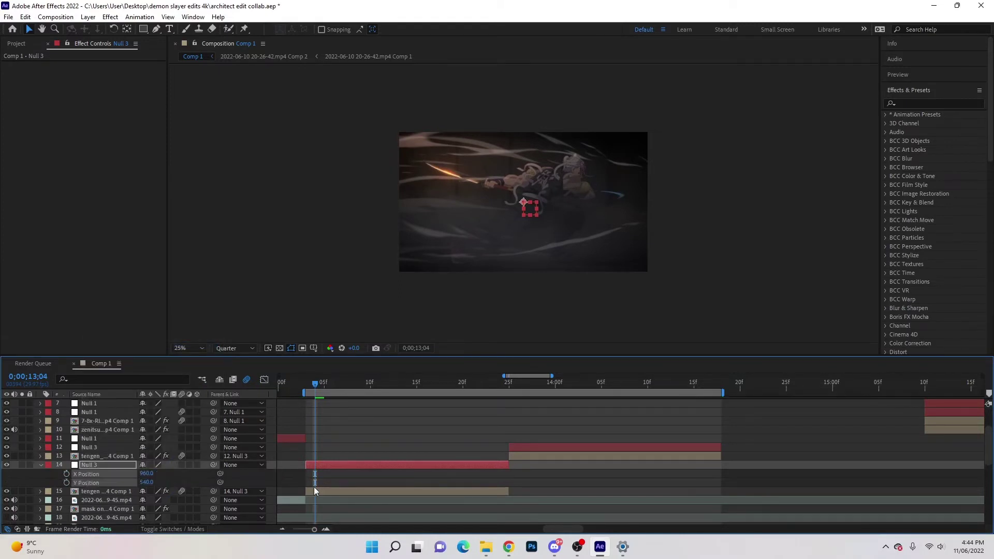
click(66, 474)
click(66, 483)
key(space)
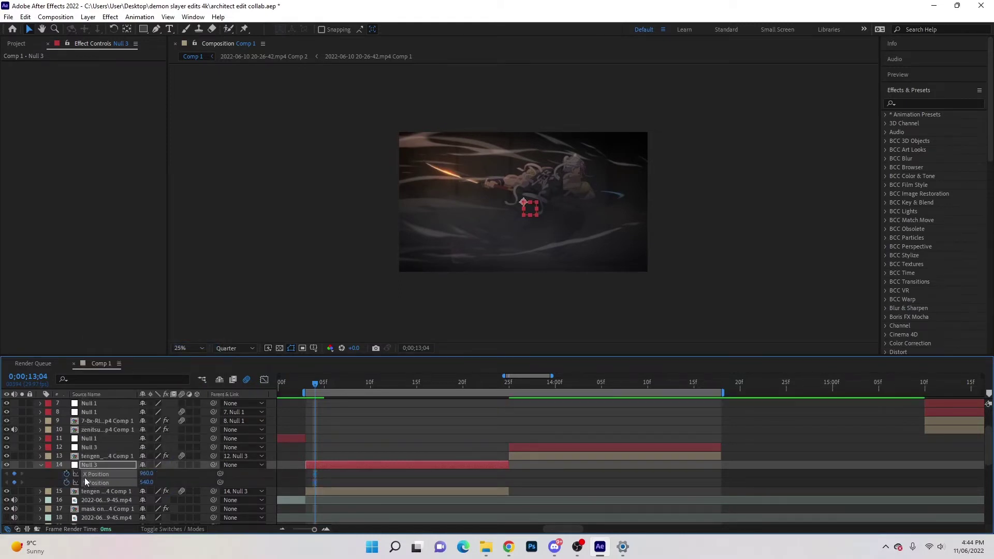
click(14, 474)
click(14, 482)
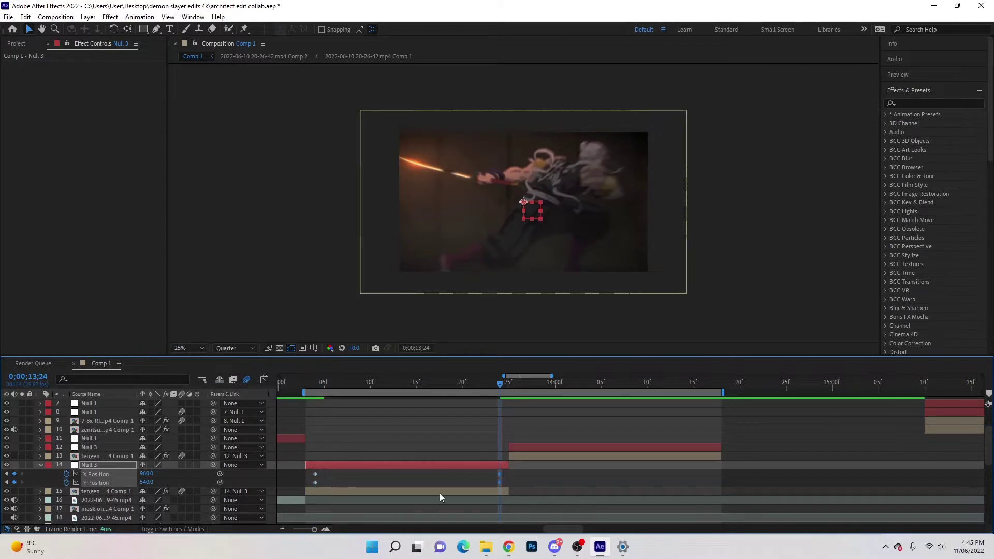
Slide the null left at the end keyframe so the clip exits frame, X about -14
click(433, 474)
drag(308, 471, 492, 476)
click(480, 473)
click(499, 473)
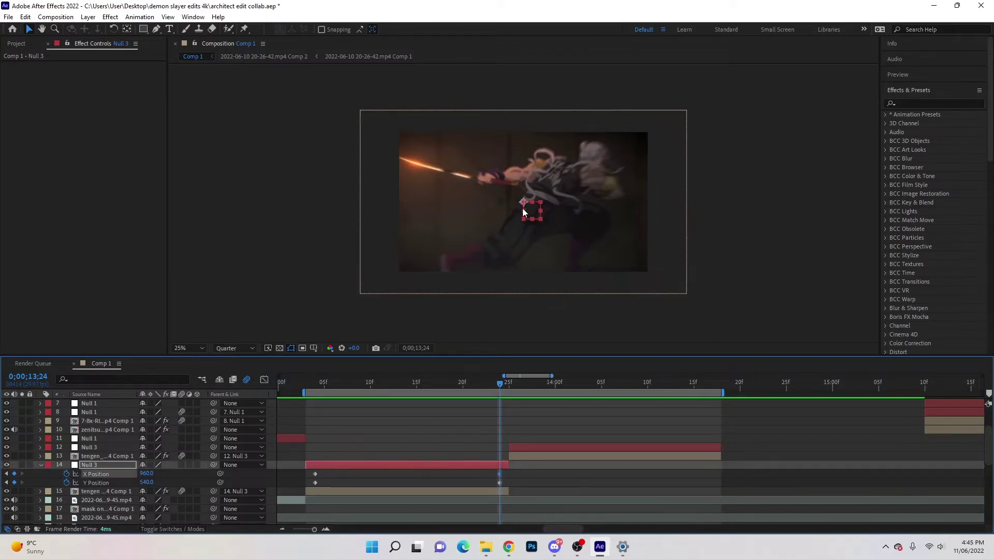
drag(524, 212, 398, 203)
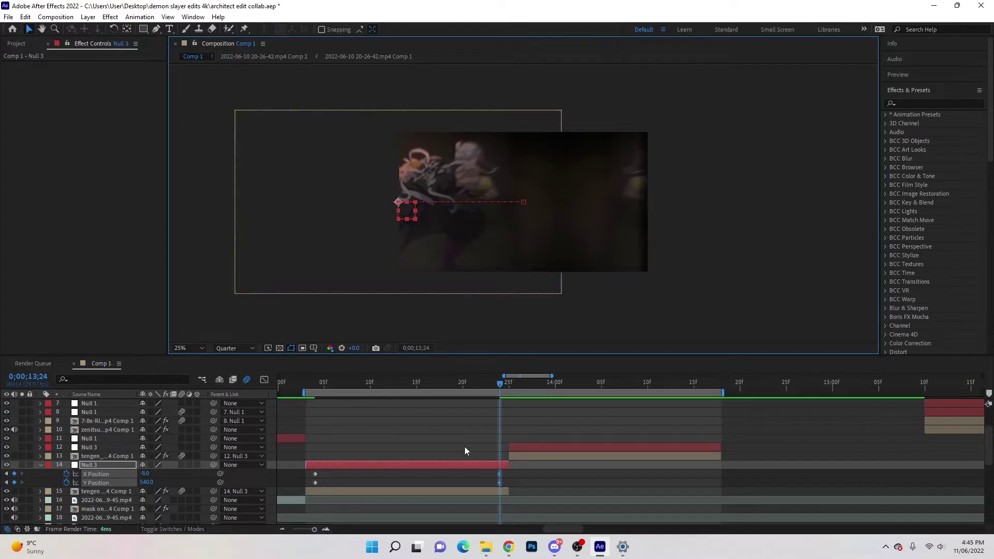
click(465, 472)
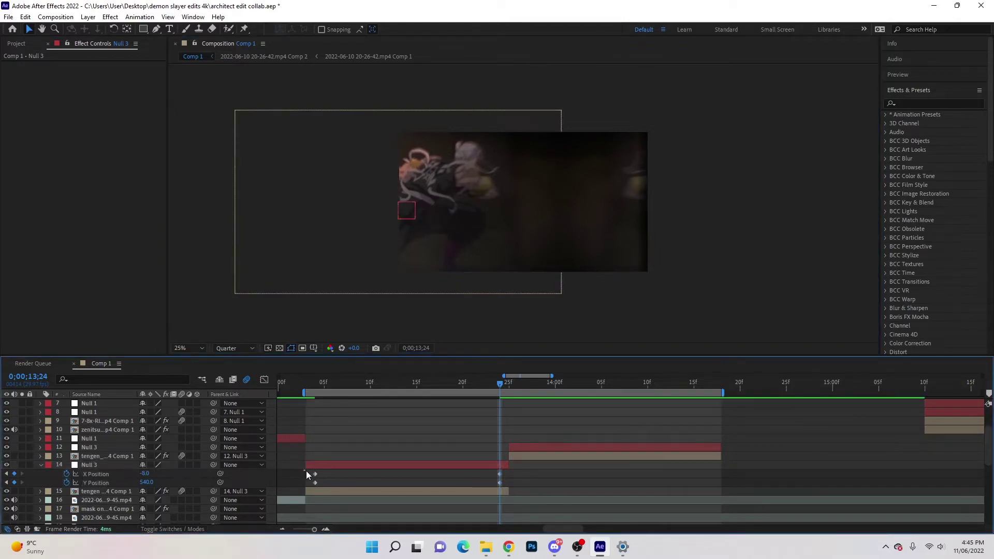
Shape the X Position curve to start slow and end abruptly in the Graph Editor
drag(306, 471, 516, 477)
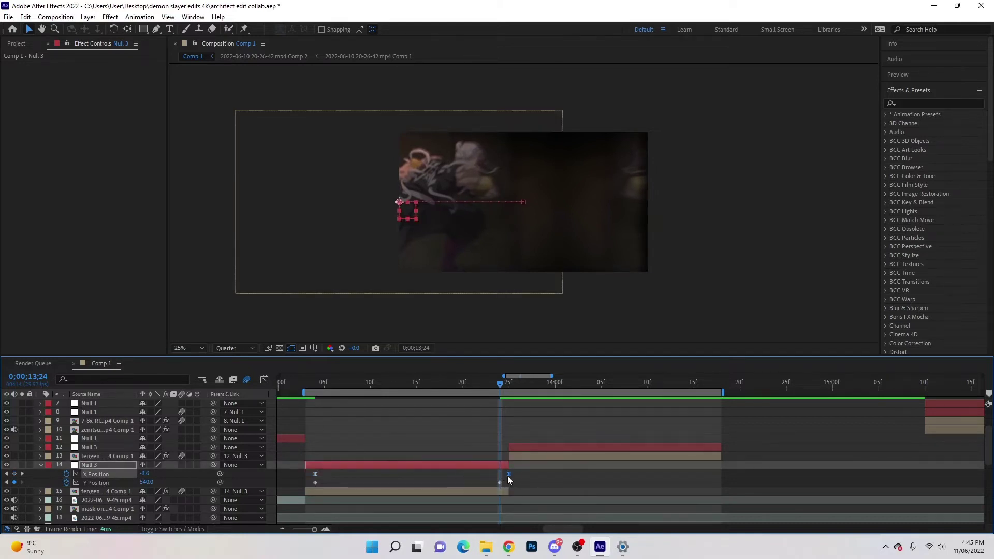
click(264, 380)
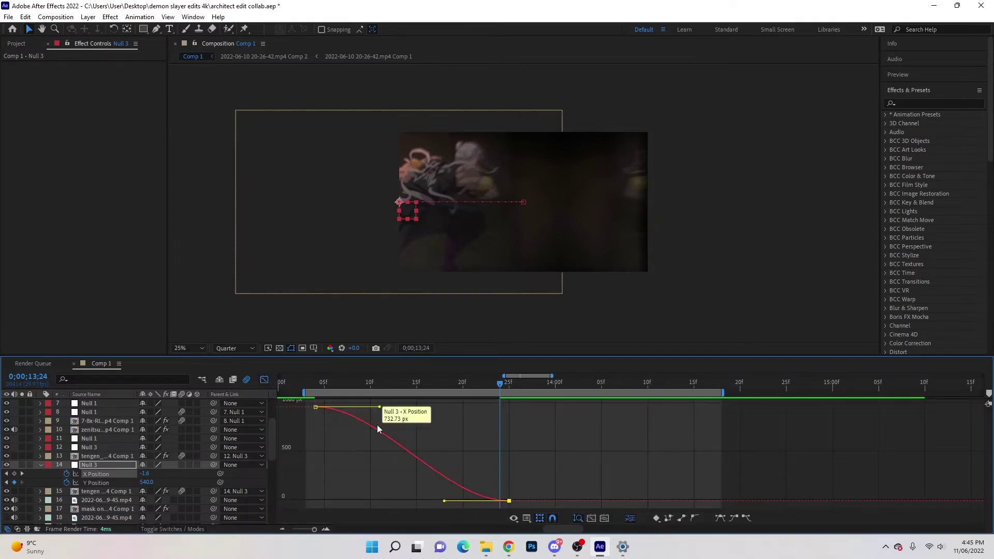
drag(380, 408, 479, 413)
drag(445, 501, 370, 385)
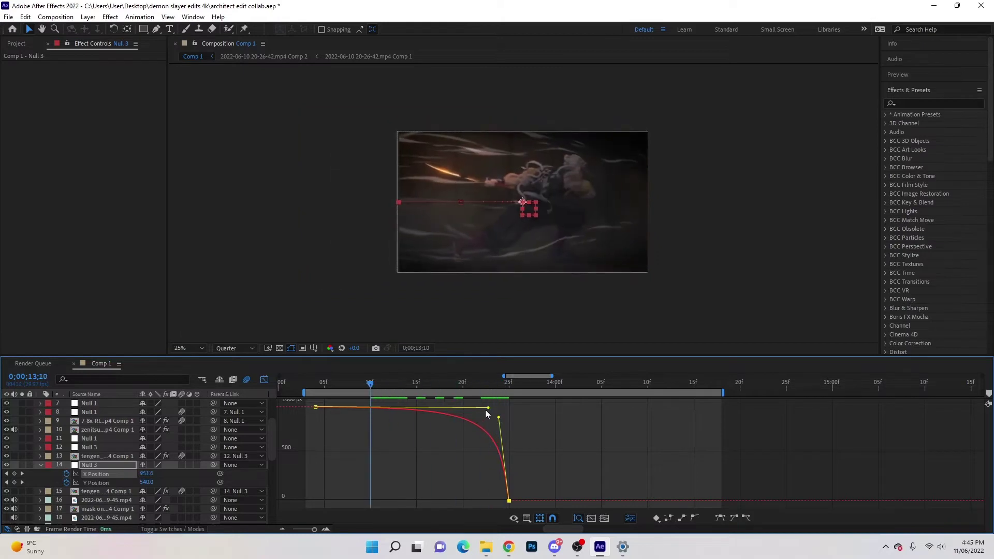
drag(486, 409, 501, 391)
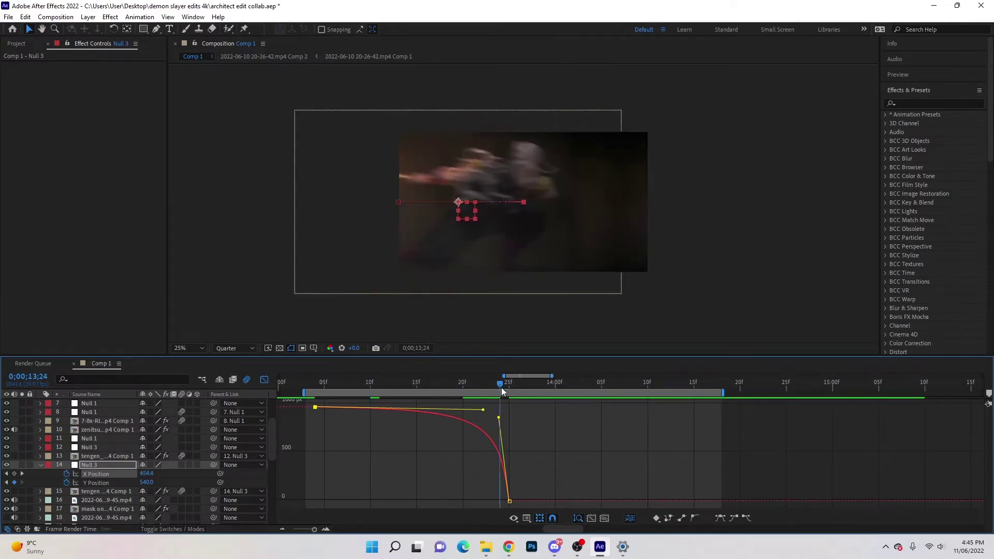
key(j)
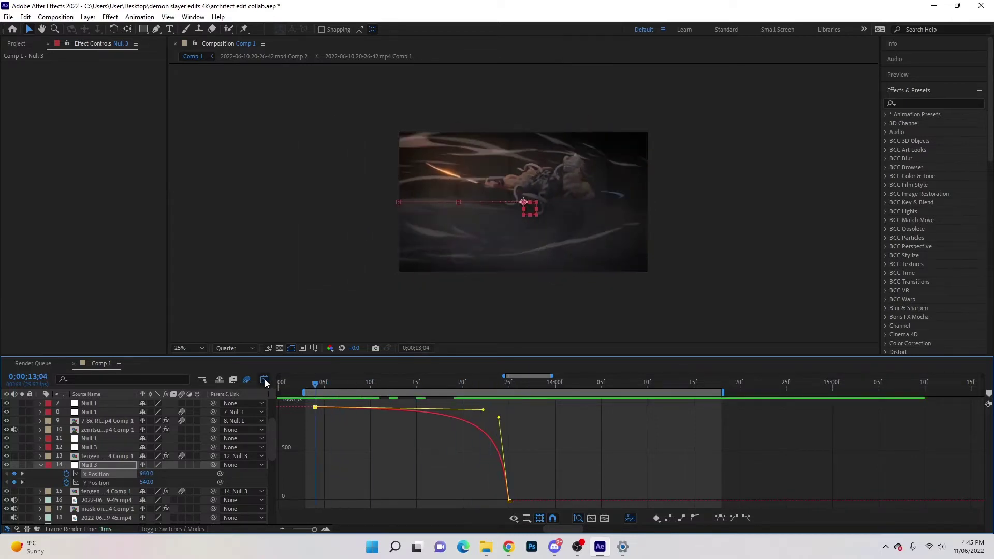
click(265, 379)
Select layer 14's Null 3 and stop the preview at 13;25, where rotation reaches -15°
click(329, 465)
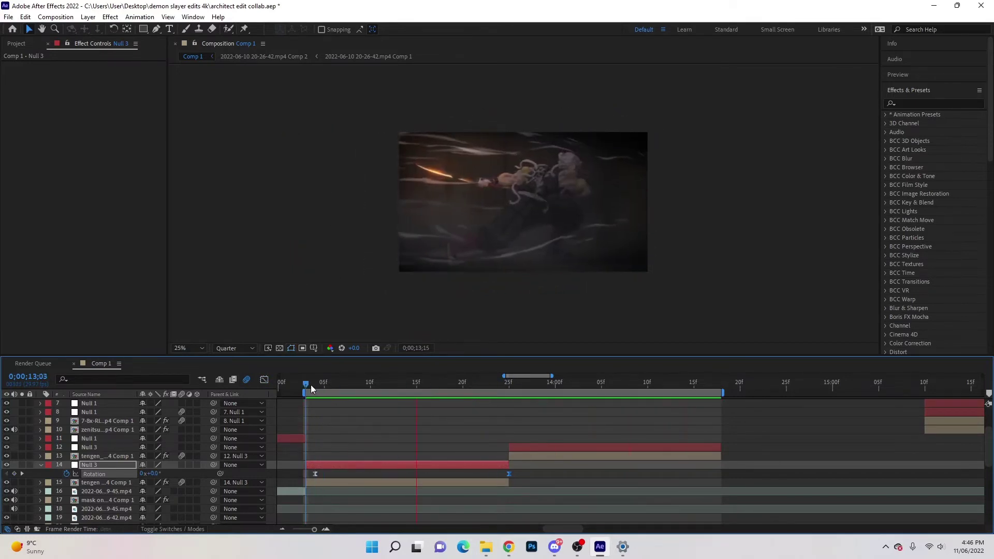
click(505, 392)
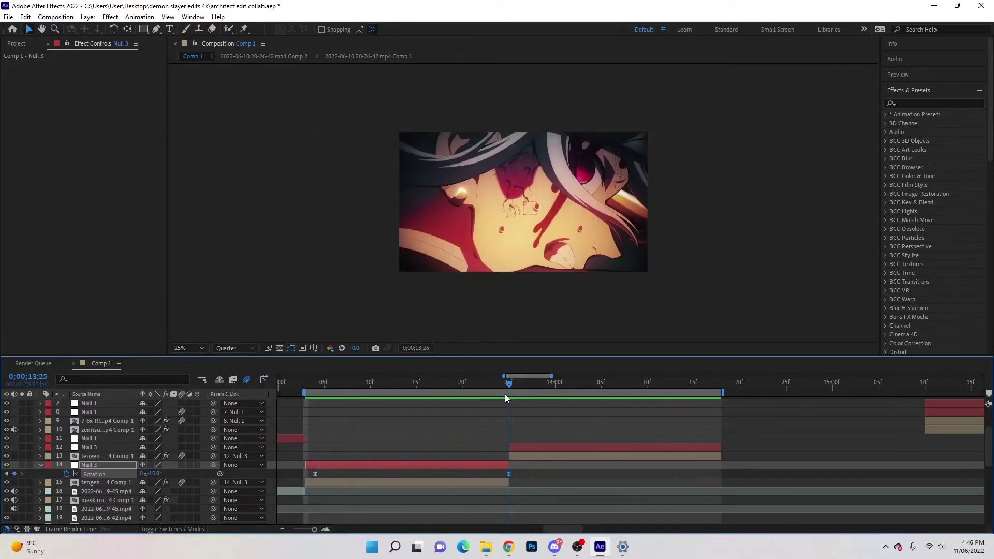
Separate layer 12 Null 3's Position into X and Y dimensions
click(513, 449)
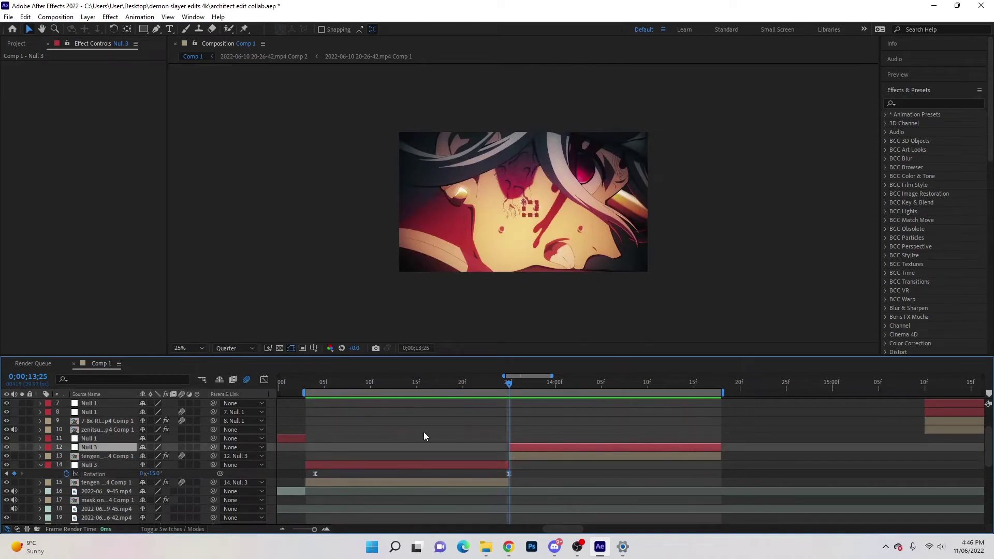
key(p)
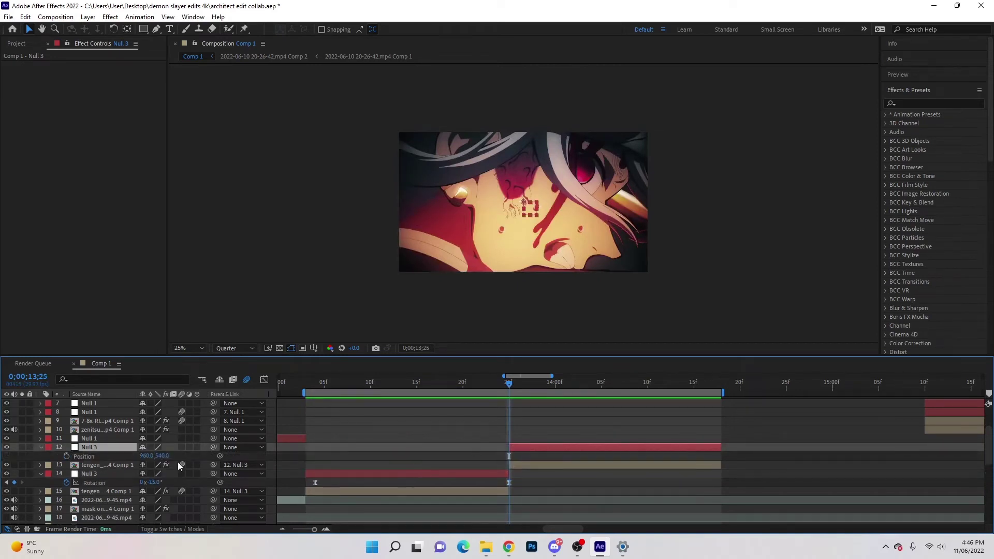
click(84, 458)
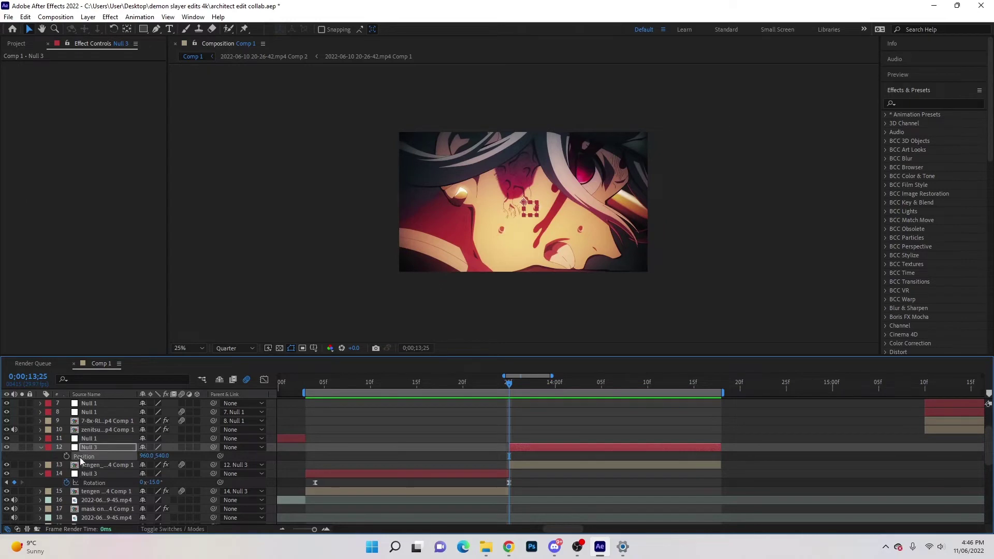
right_click(81, 460)
click(136, 324)
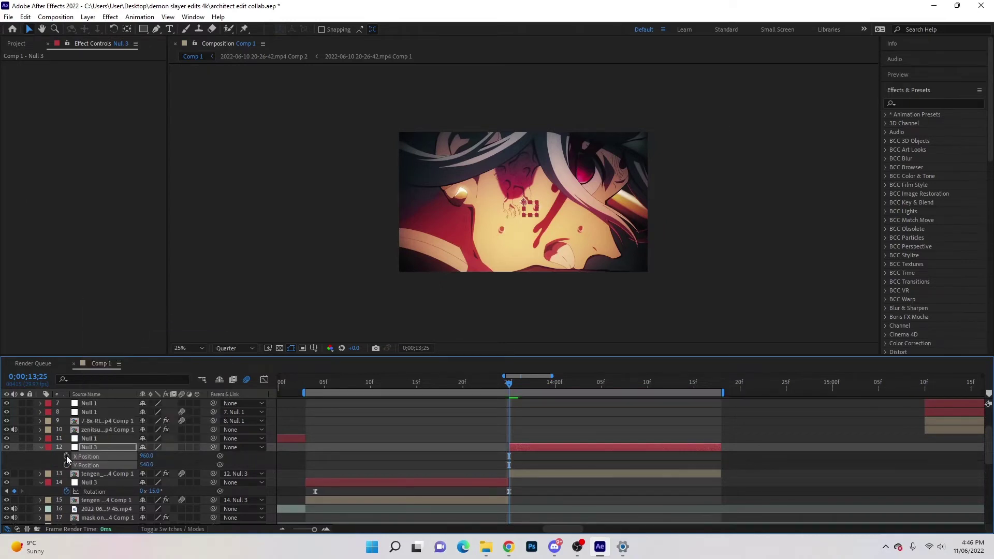
Keyframe X and Y Position at 14;05, then set X to 1916 at 13;25
drag(511, 383, 601, 400)
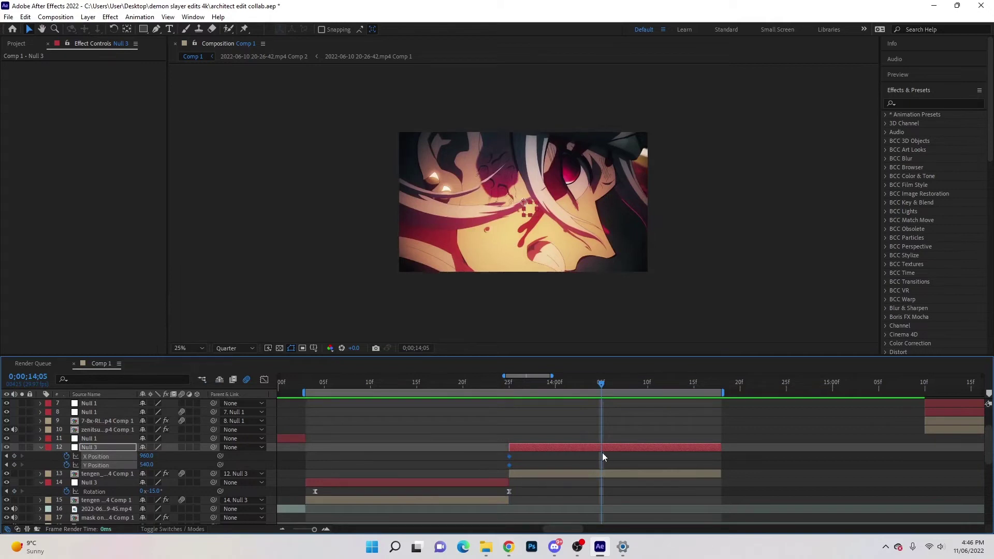
click(14, 455)
click(15, 464)
click(508, 384)
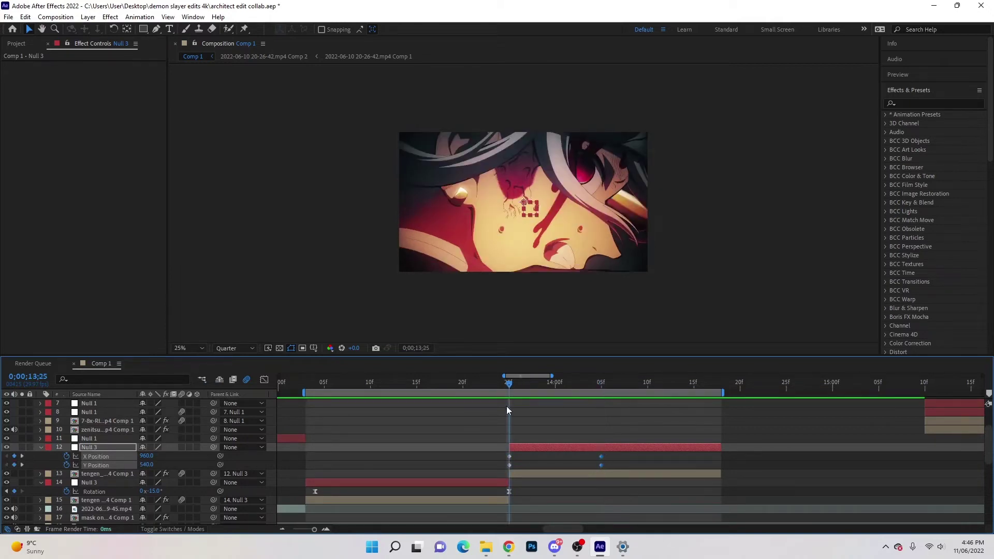
click(509, 456)
click(523, 201)
drag(524, 204, 650, 207)
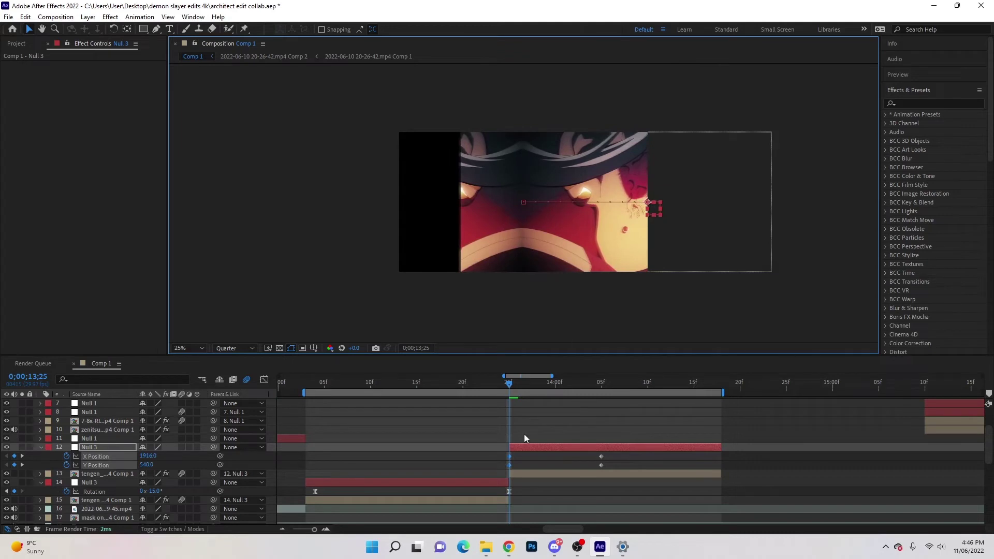
Easy Ease both X Position keyframes and move the starting one slightly earlier
click(497, 455)
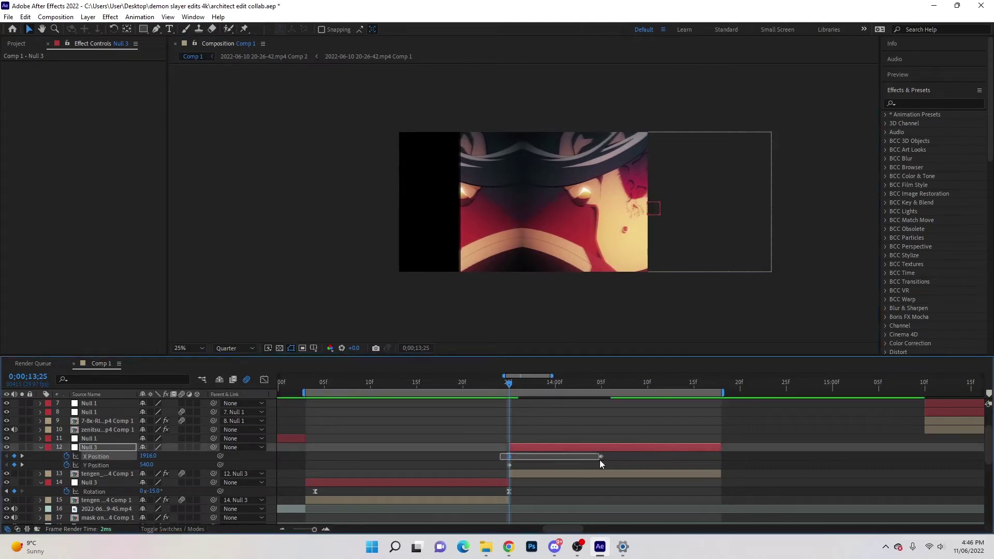
drag(600, 460, 616, 458)
key(F9)
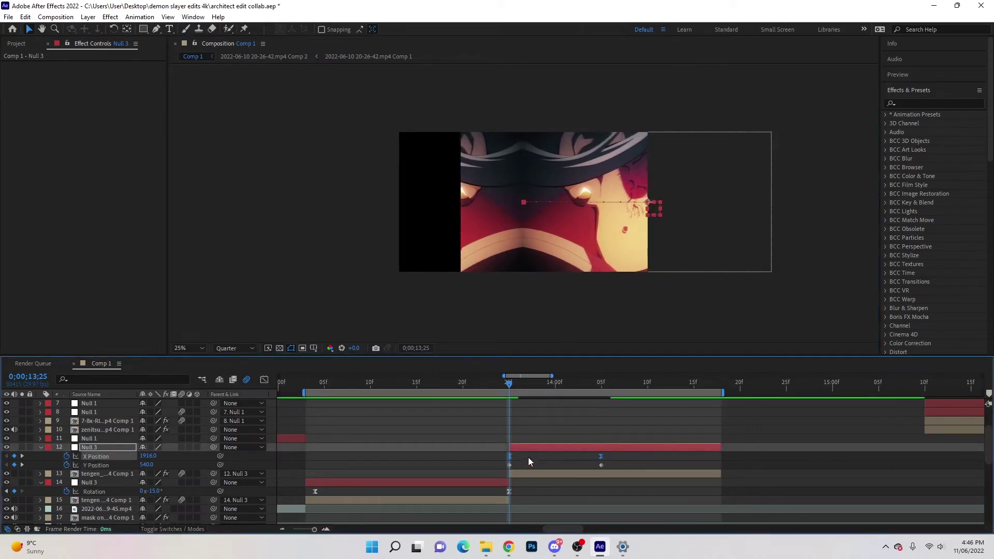
click(528, 457)
click(509, 458)
drag(505, 458, 491, 456)
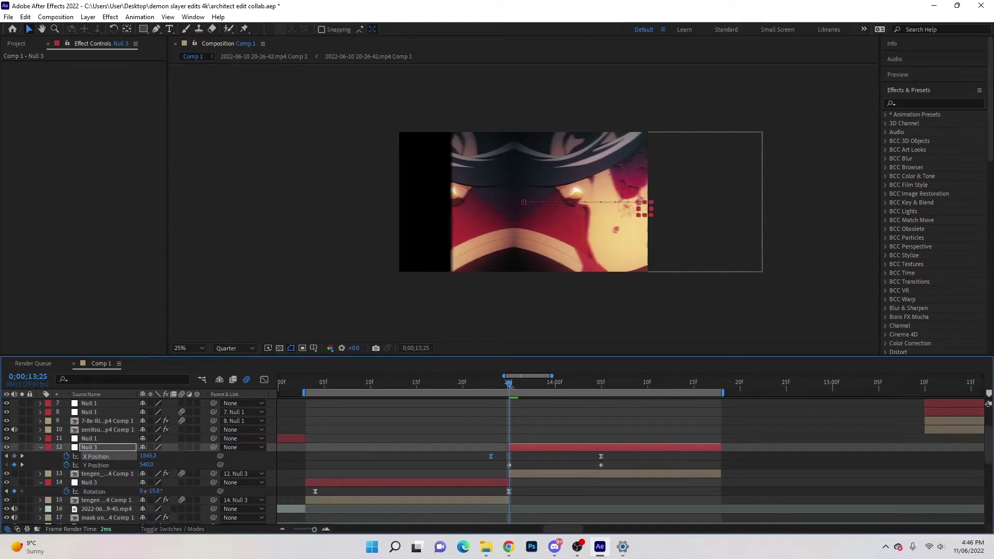
Shape the X curve to drop steeply at first, then settle slowly into 960
click(264, 379)
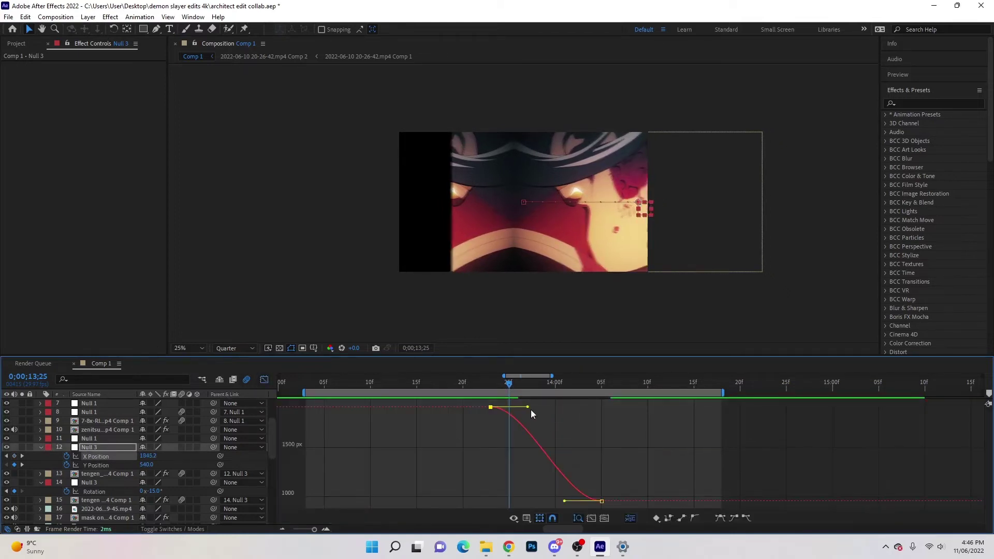
drag(529, 409, 493, 495)
drag(564, 500, 507, 496)
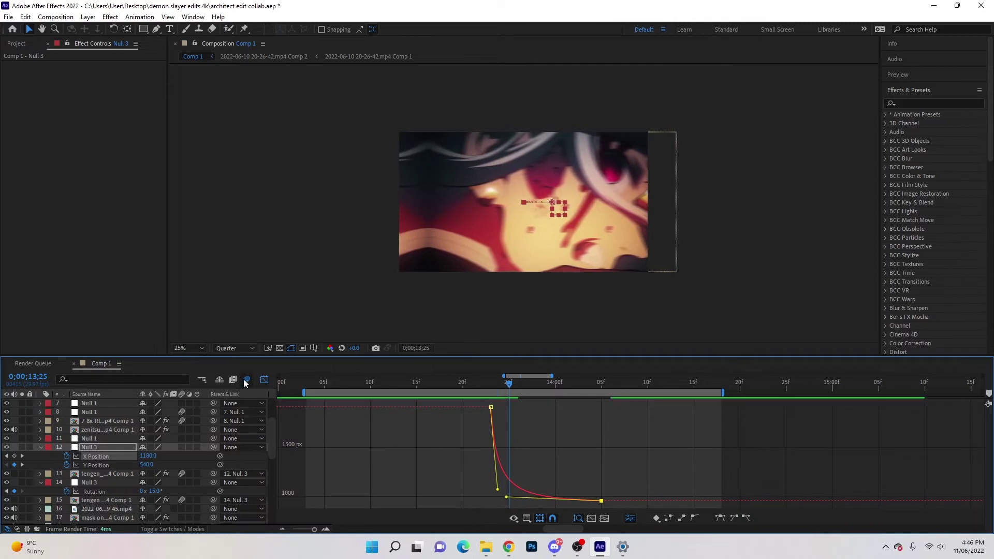
click(264, 379)
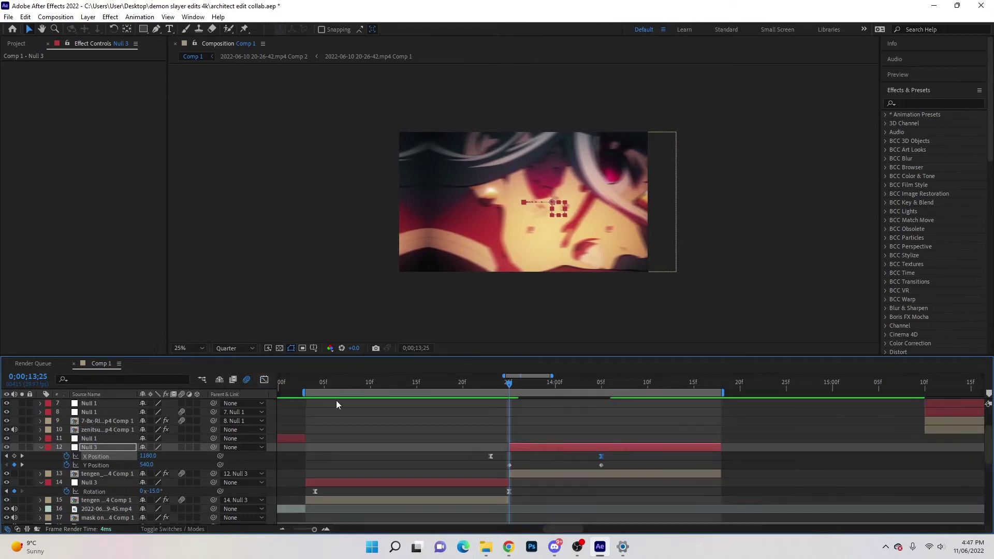
Keyframe layer 12 Null 3's Rotation at 15° at the start
click(517, 449)
key(r)
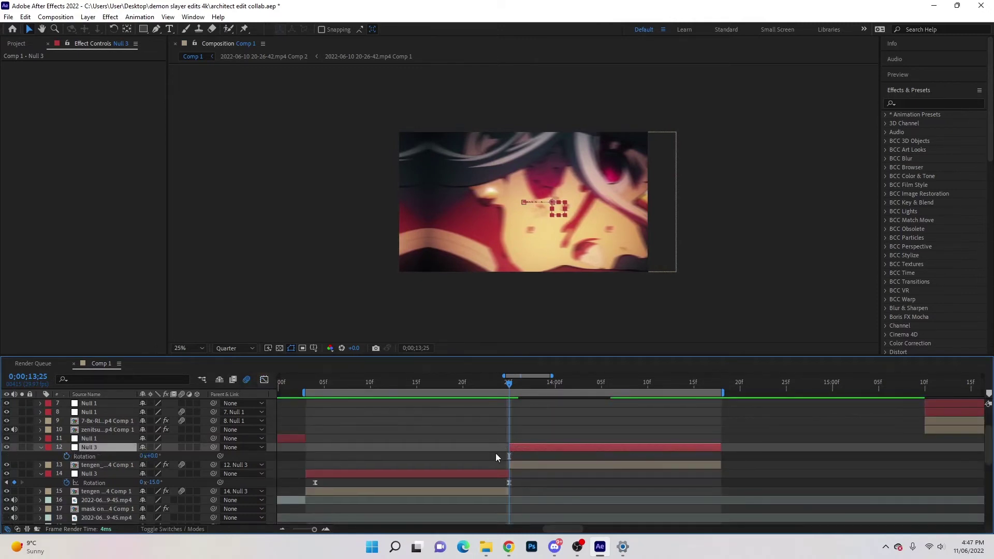
click(67, 456)
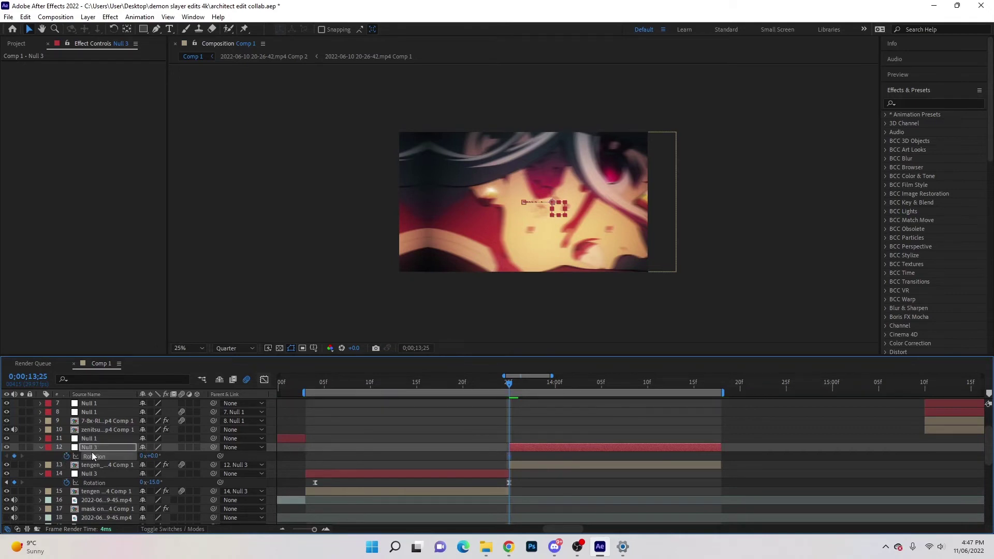
click(153, 456)
text(15)
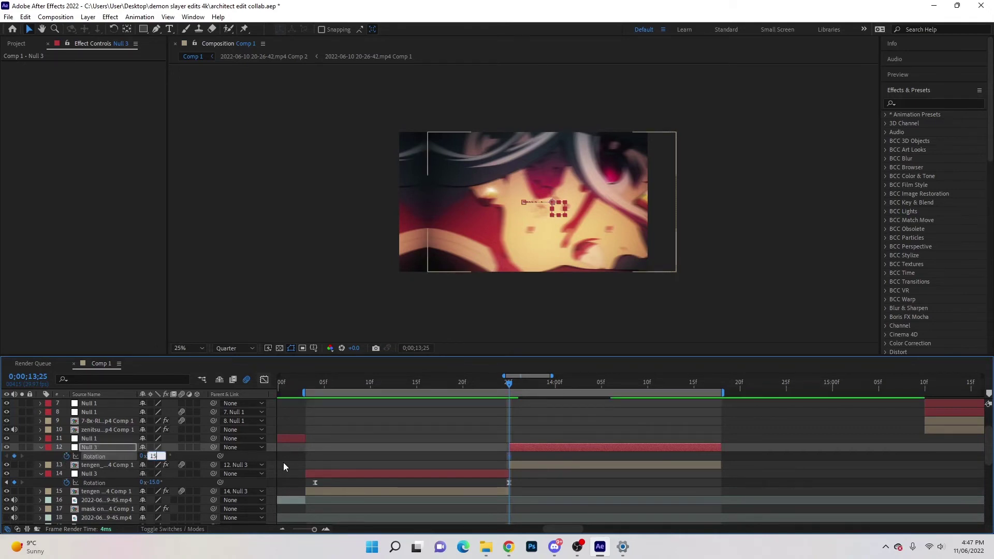
key(Return)
Add a second Rotation keyframe at 14;05 and adjust its angle
drag(518, 388, 604, 401)
click(14, 455)
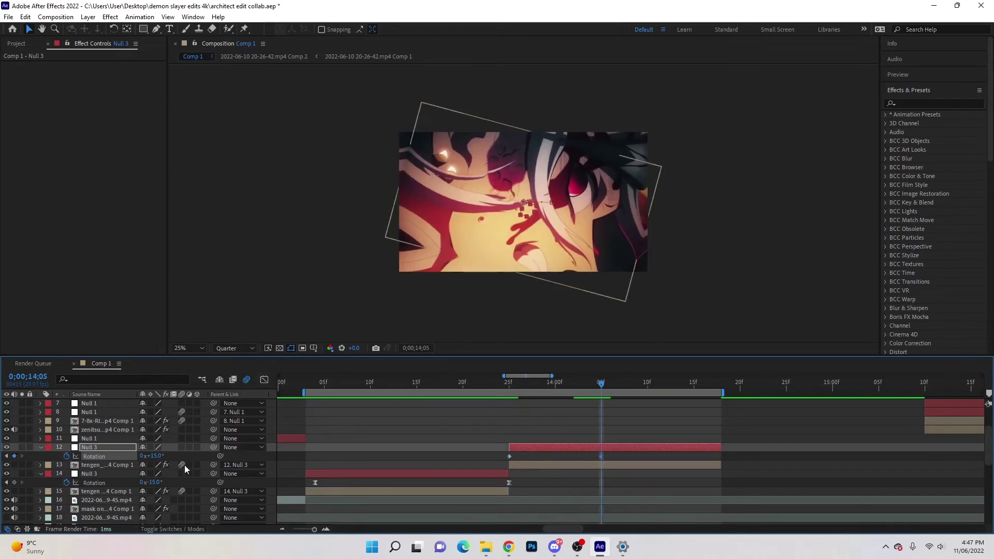
drag(155, 458, 170, 458)
drag(600, 384, 536, 383)
key(j)
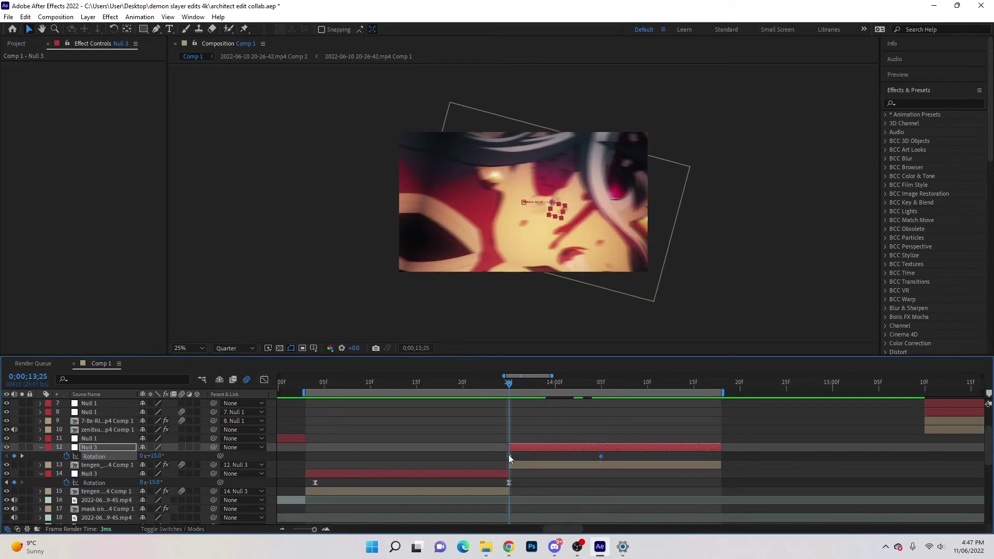
Easy Ease both Rotation keyframes and nudge the first one frame earlier
drag(498, 453, 614, 460)
key(F9)
click(509, 457)
drag(506, 458, 502, 457)
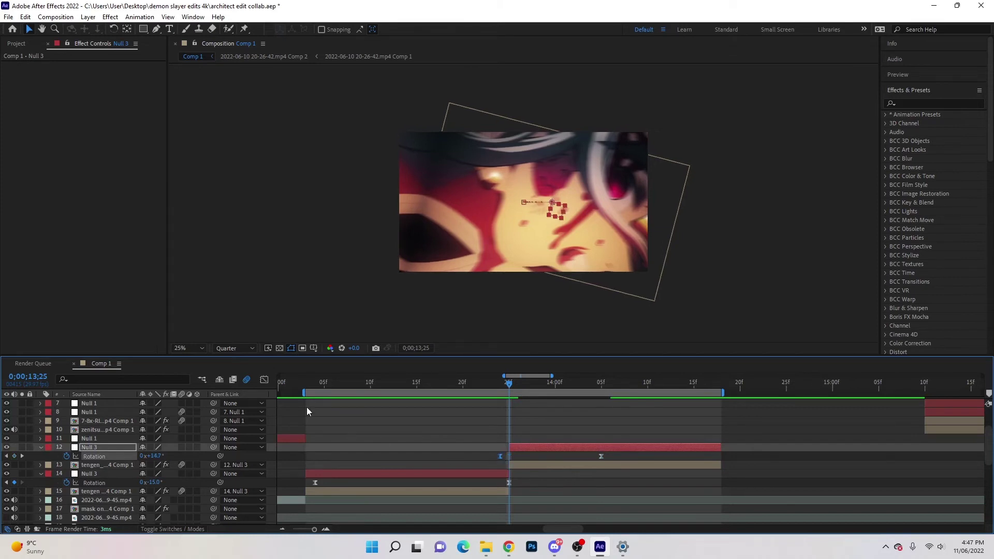
Shape the rotation curve to drop quickly, then ease gently into the final angle
click(264, 380)
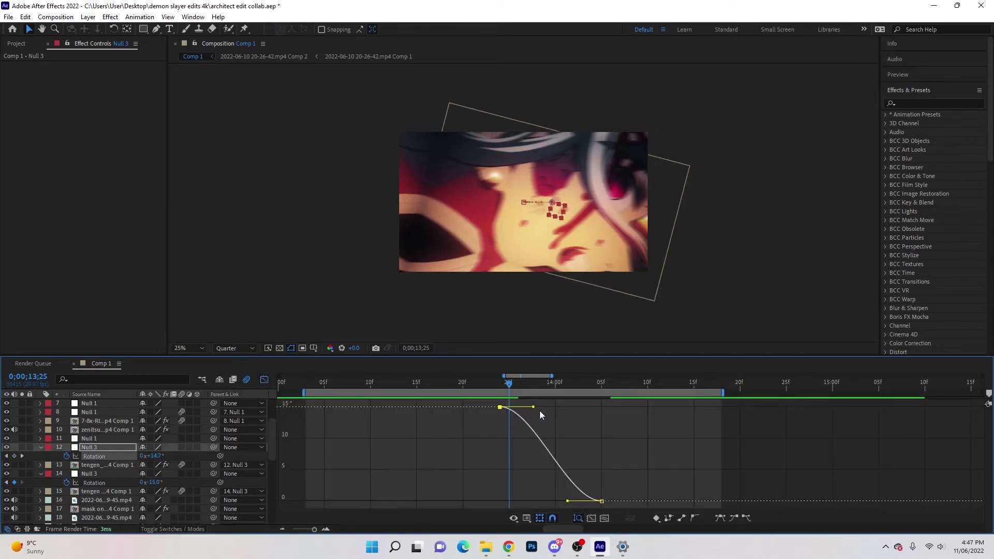
drag(532, 407, 508, 492)
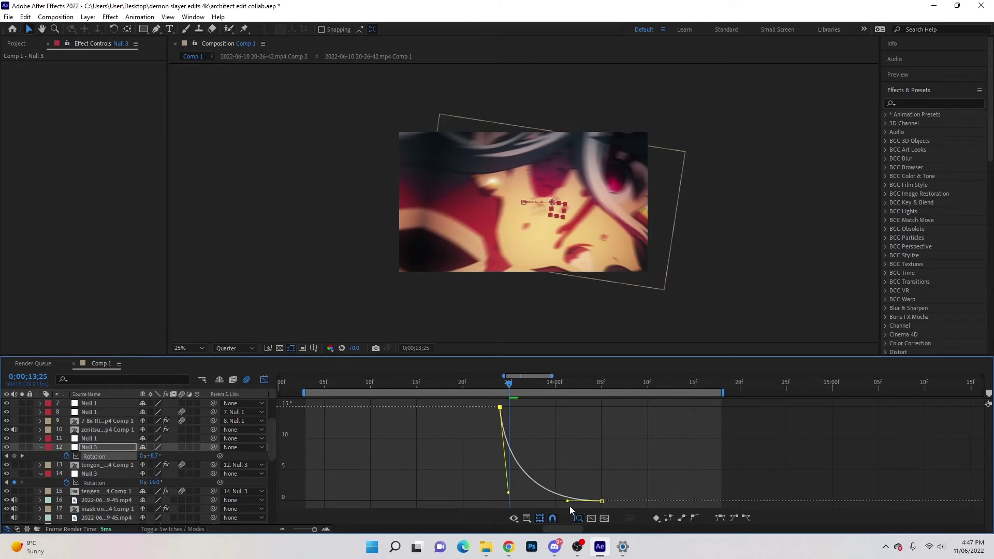
drag(568, 501, 505, 488)
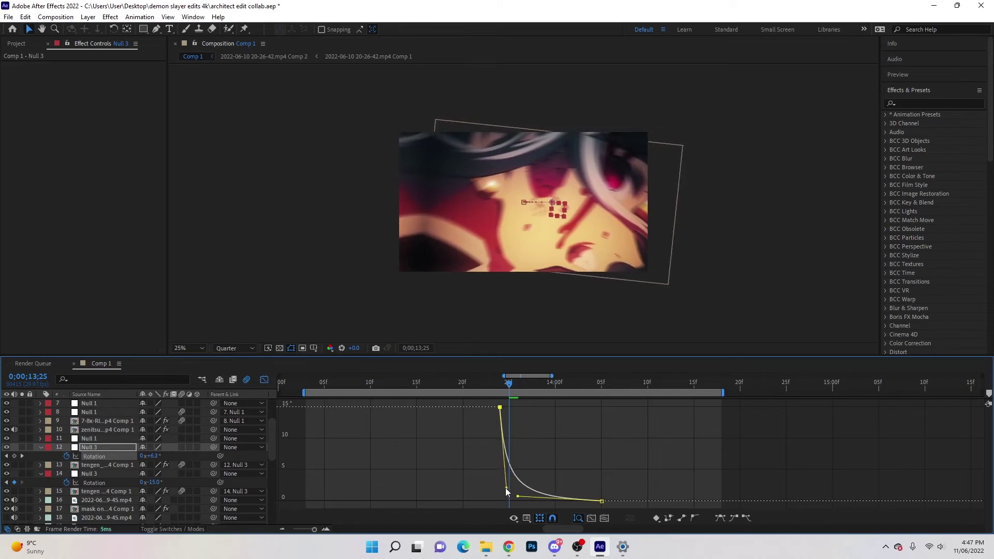
click(265, 380)
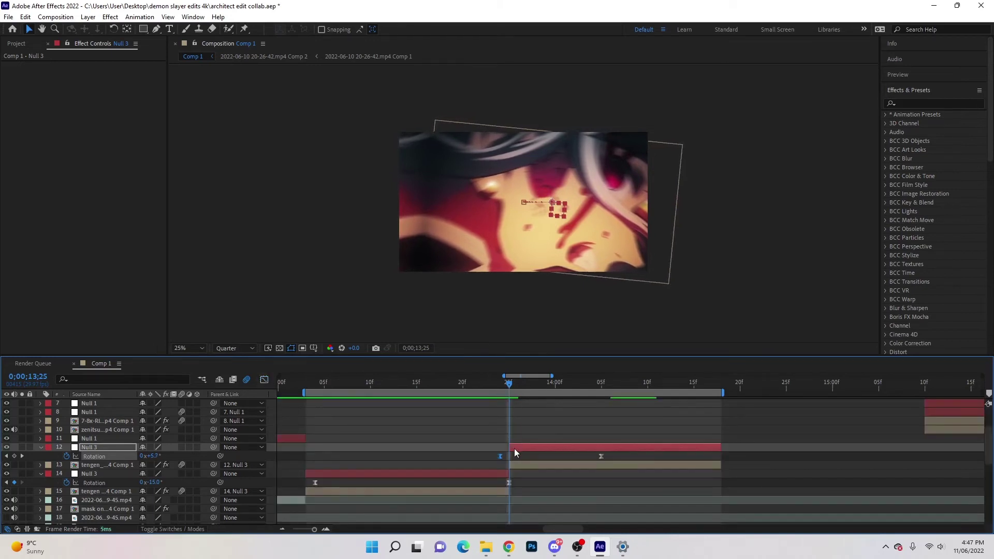
Enable Scale keyframing on Null 3 with a first keyframe at the start
click(514, 448)
key(s)
click(67, 456)
drag(508, 381, 602, 406)
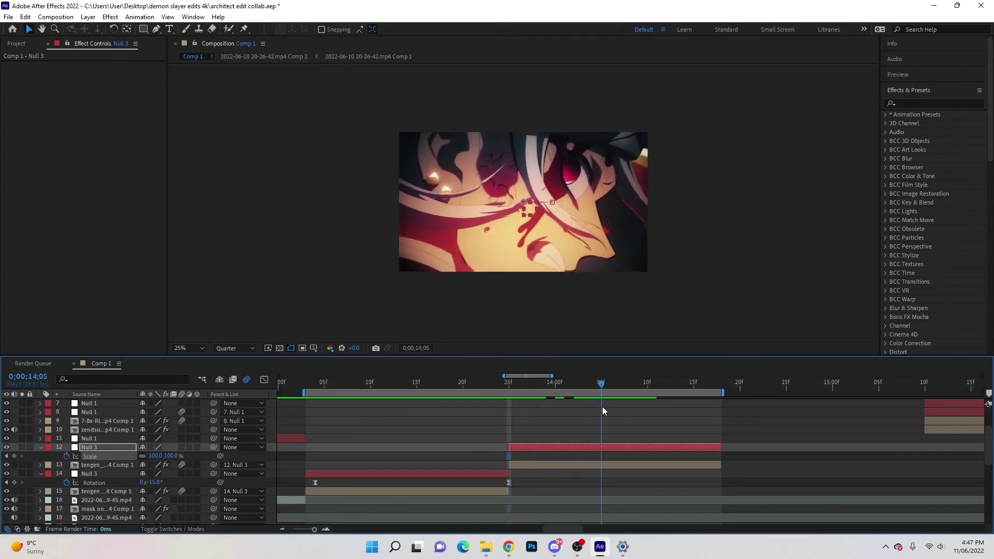
Add a Scale keyframe at 14;05 and set the first keyframe to 25%, slightly earlier
click(14, 456)
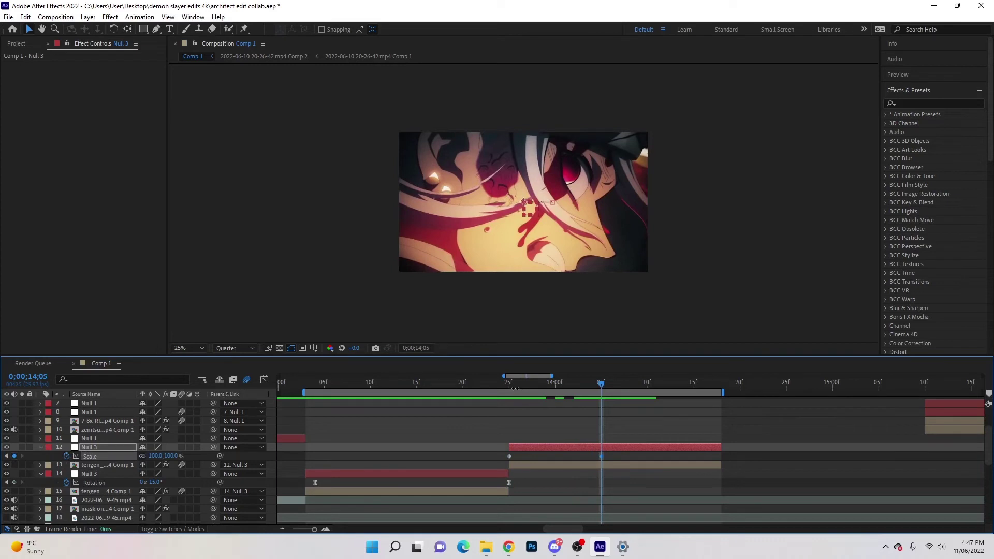
click(509, 386)
click(154, 455)
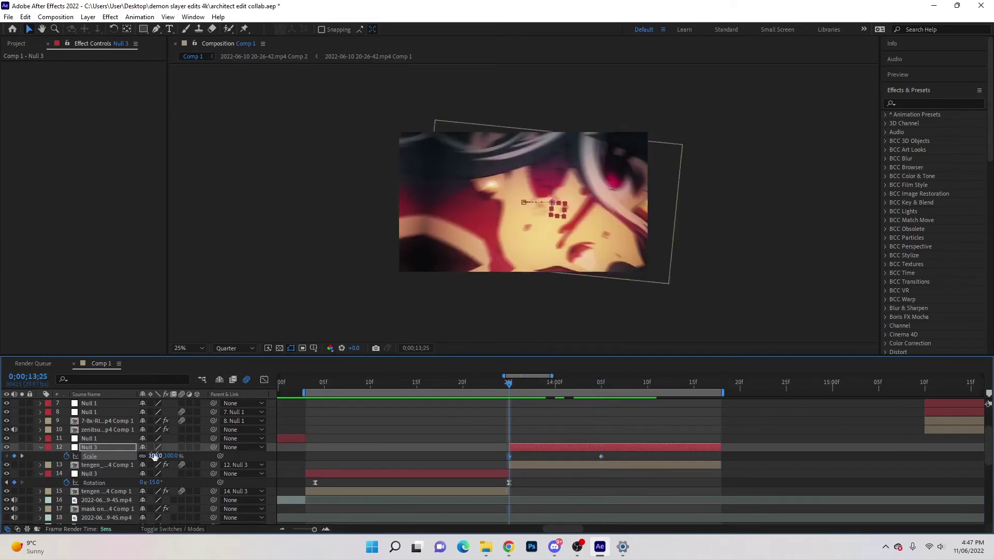
text(25)
key(Return)
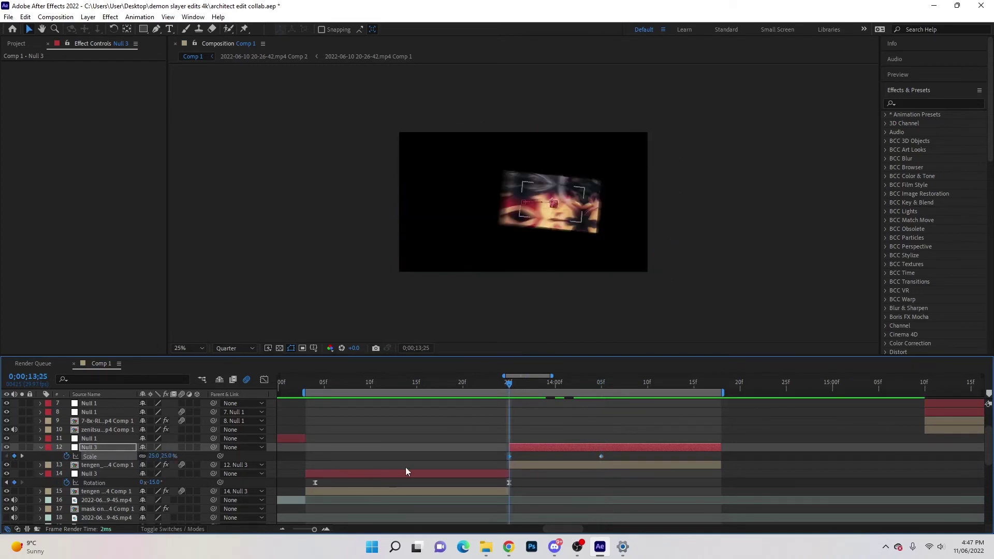
mouse_move(506, 461)
mouse_down()
mouse_move(480, 456)
mouse_move(489, 456)
mouse_up()
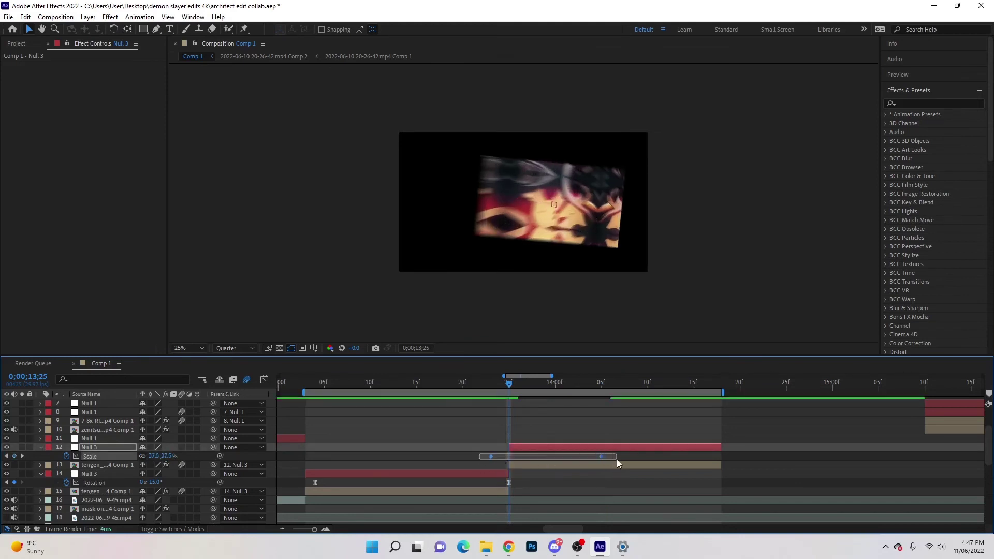
Easy Ease both Scale keyframes
drag(510, 384, 591, 384)
key(Page_Down)
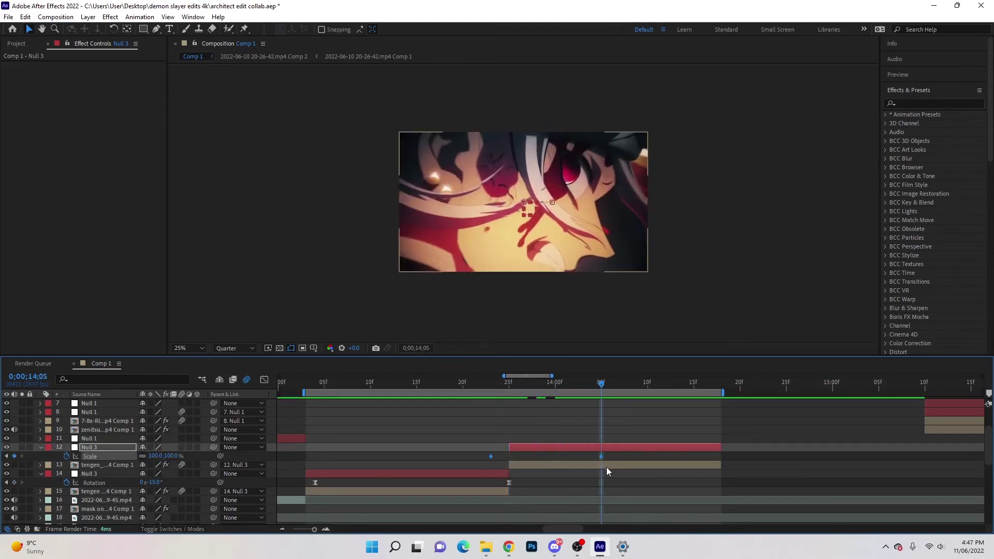
click(606, 467)
click(605, 448)
drag(605, 394, 537, 398)
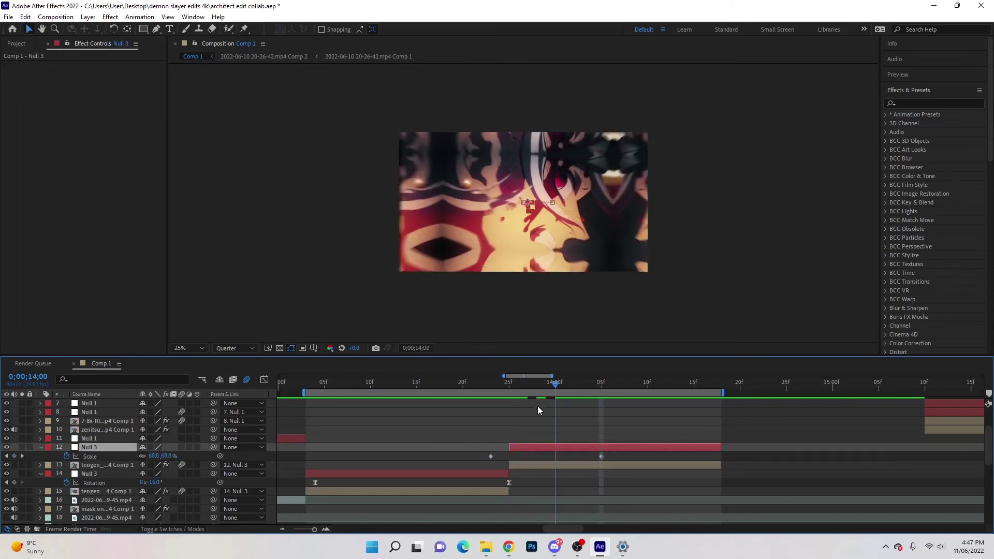
drag(483, 453, 607, 458)
key(F9)
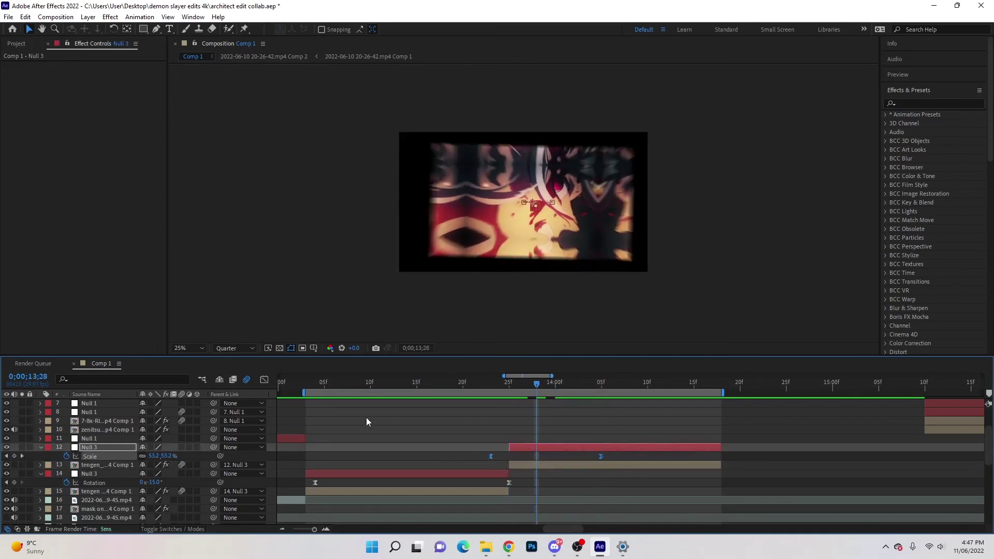
Pull the Scale curve's handles for a steep rise that settles smoothly at 100%
click(263, 380)
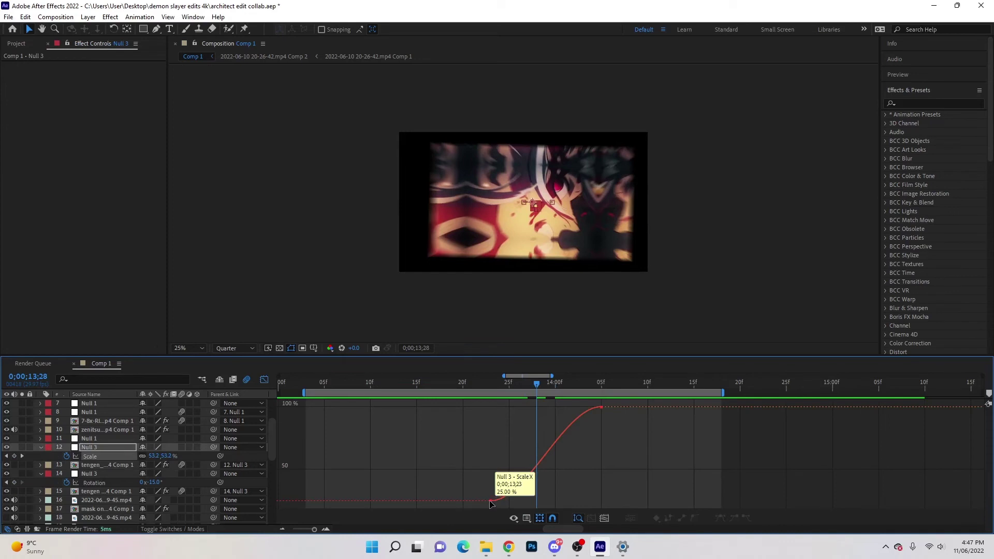
drag(527, 501, 452, 424)
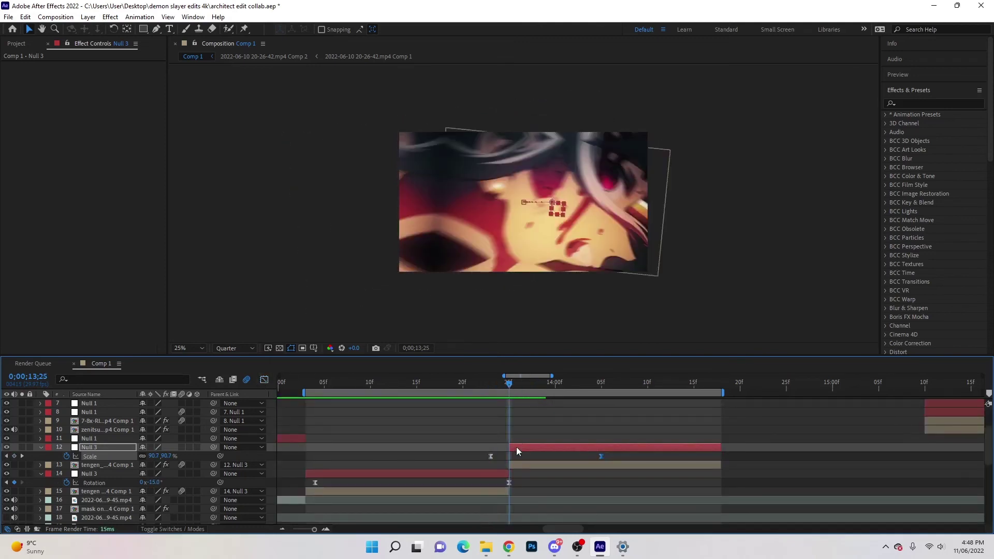
click(516, 448)
key(s)
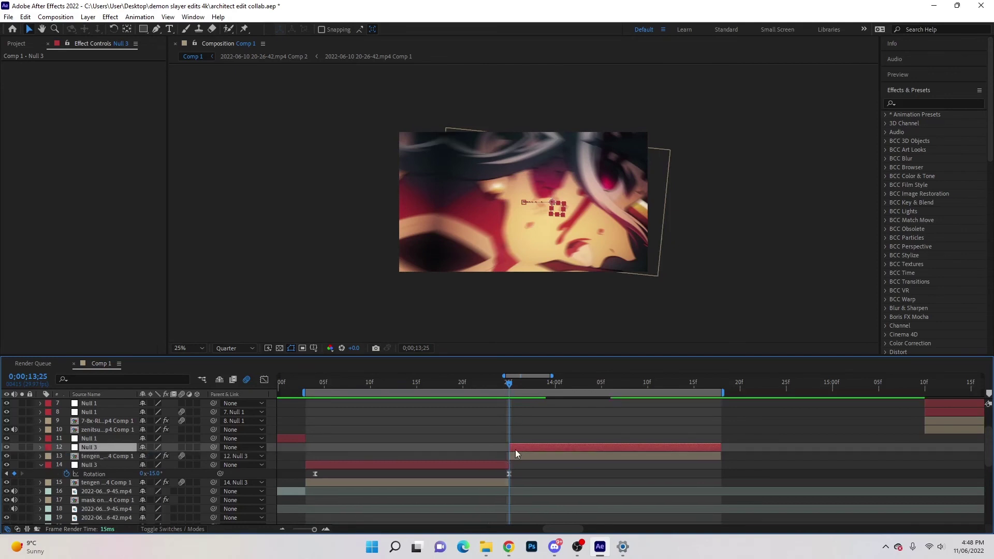
key(s)
Align the first Scale keyframe to the current time, recheck the curve, and return to 13;04
mouse_move(491, 456)
mouse_down()
mouse_move(510, 457)
mouse_move(491, 461)
mouse_up()
click(445, 458)
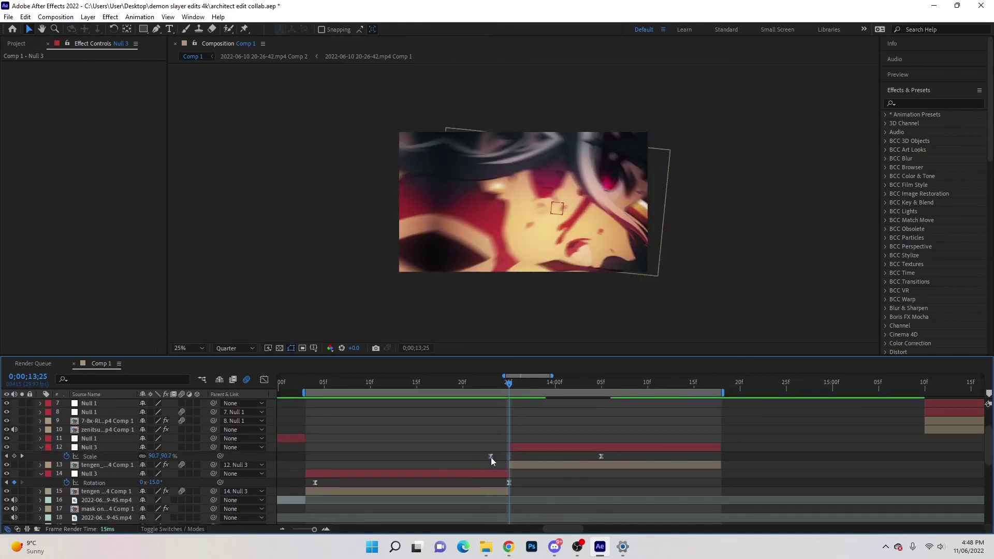
click(491, 456)
click(264, 380)
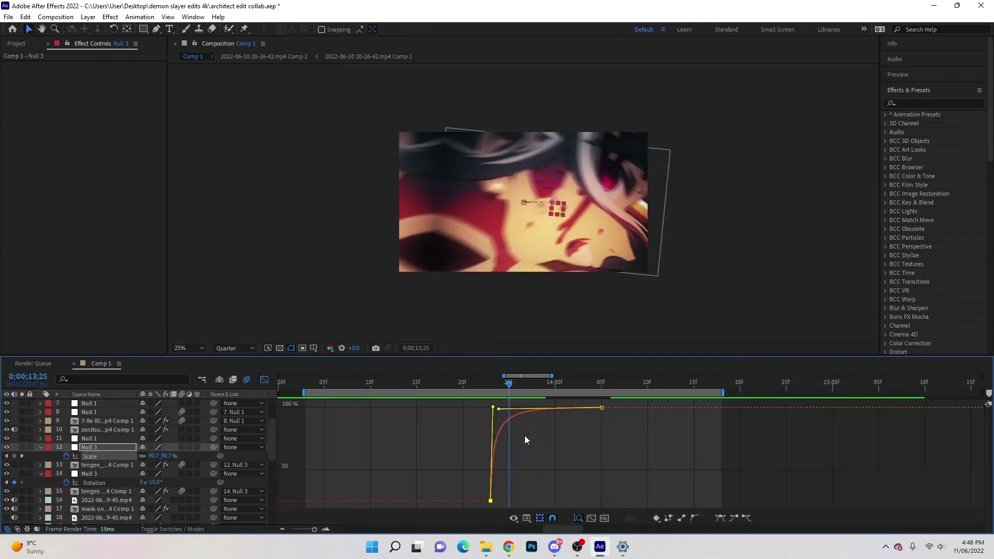
click(264, 380)
drag(511, 384, 312, 417)
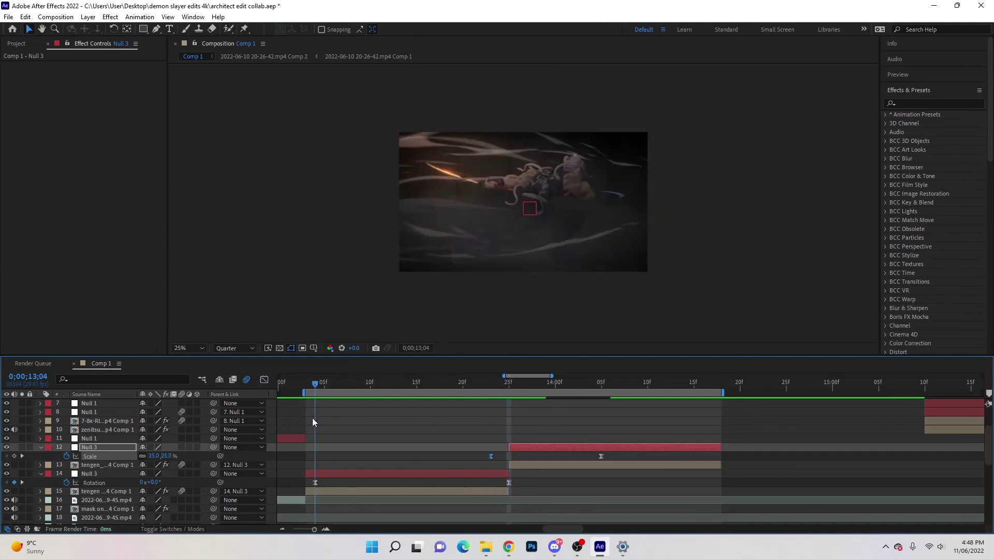
Preview the transition, then scale the tengen clip on layer 13 to 105%
key(space)
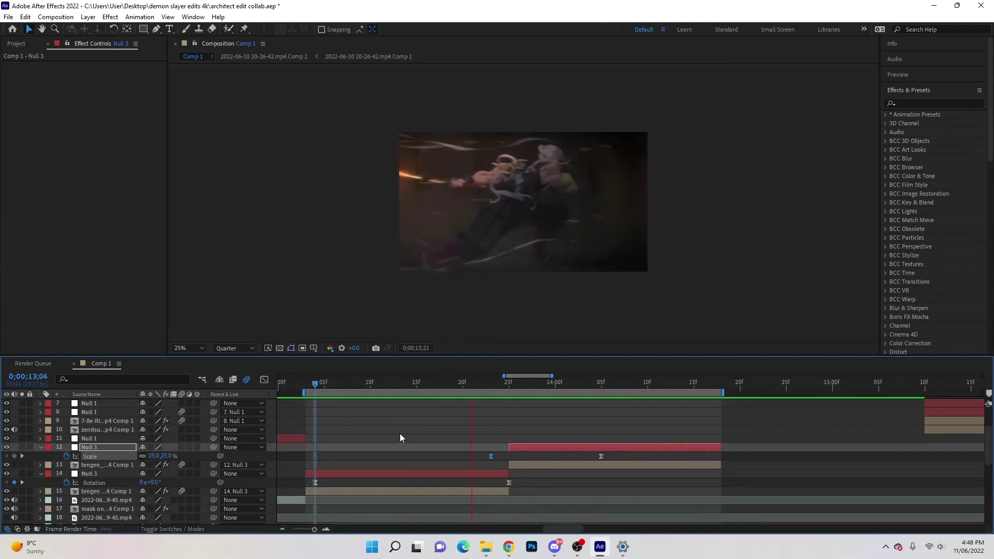
drag(315, 385, 555, 388)
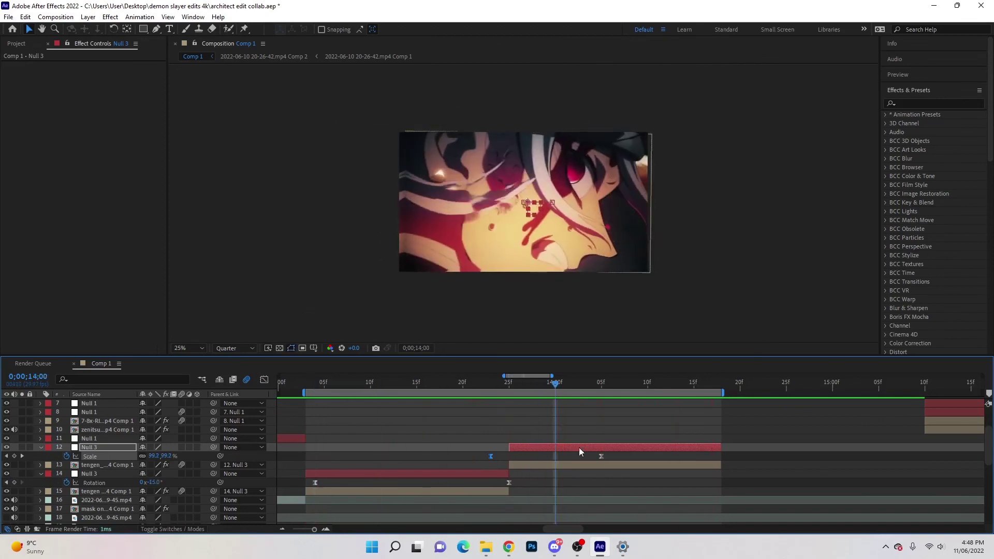
click(554, 464)
key(s)
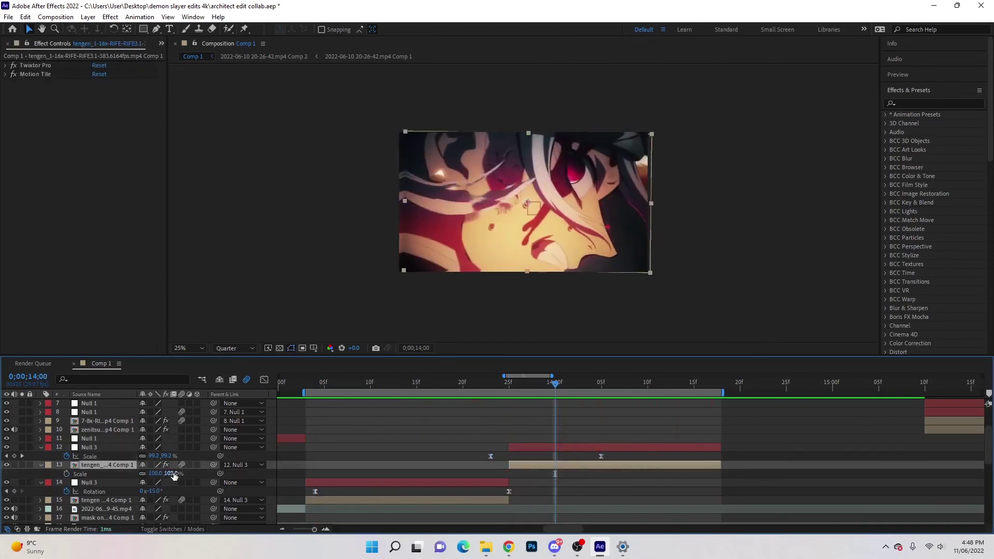
click(158, 473)
text(105)
key(Return)
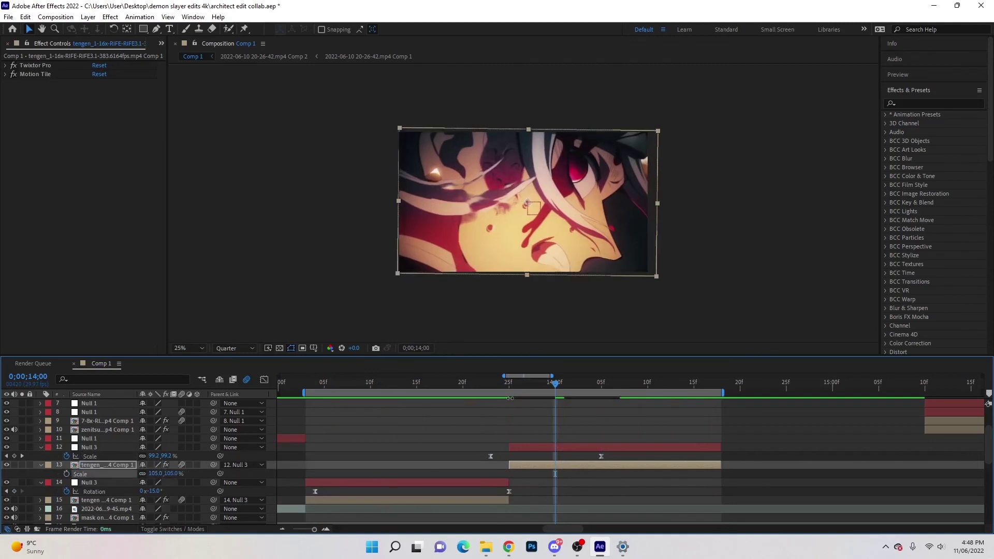
Scrub the transition between 0;00;13;03 and 0;00;13;20, collapsing the lower Null 3's Rotation and selecting its clip
drag(555, 387, 305, 435)
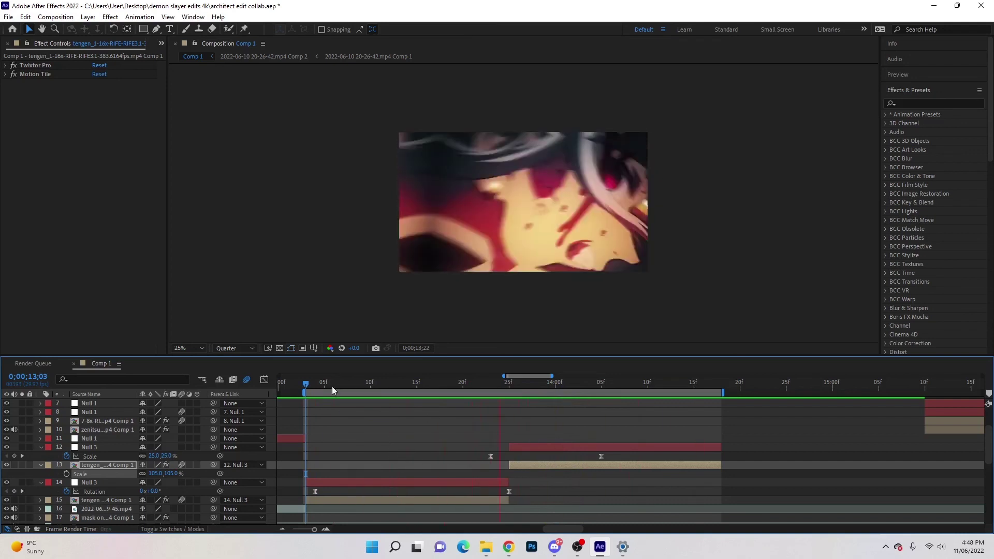
drag(308, 383, 463, 455)
click(498, 481)
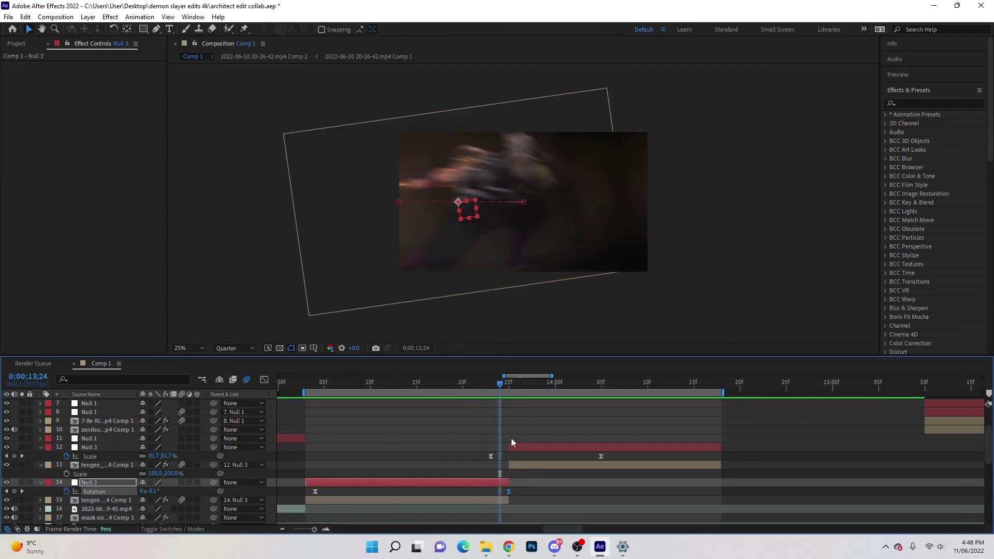
drag(502, 383, 407, 385)
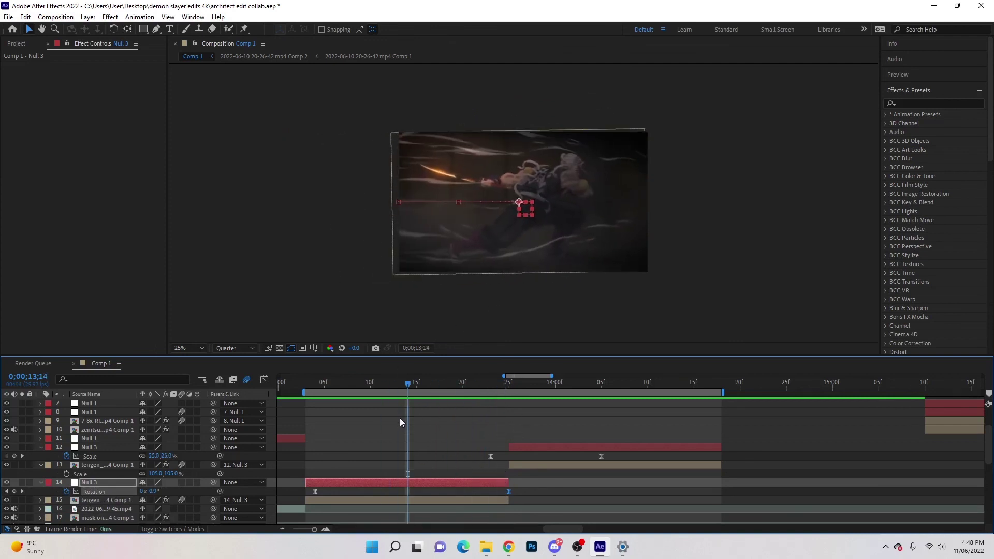
click(420, 481)
key(u)
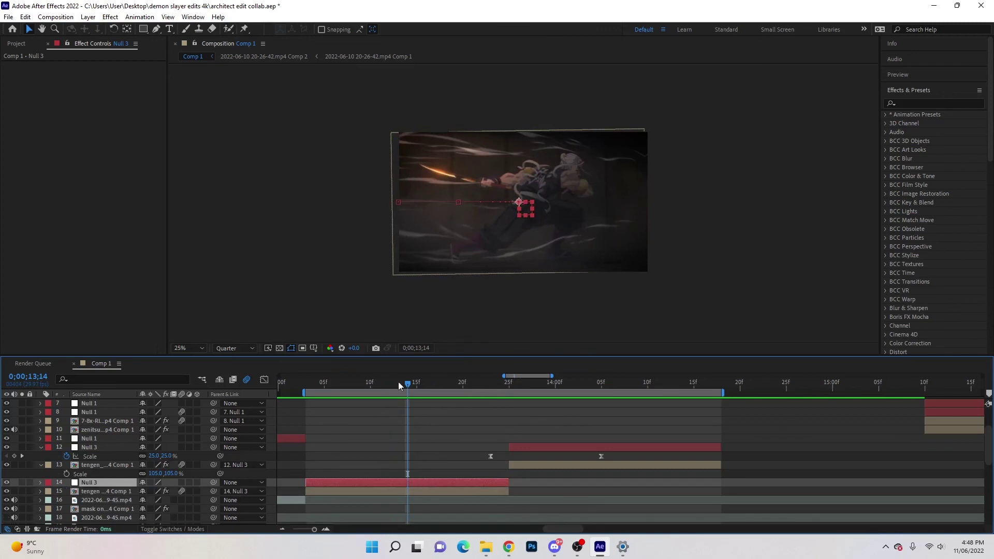
drag(408, 384, 461, 419)
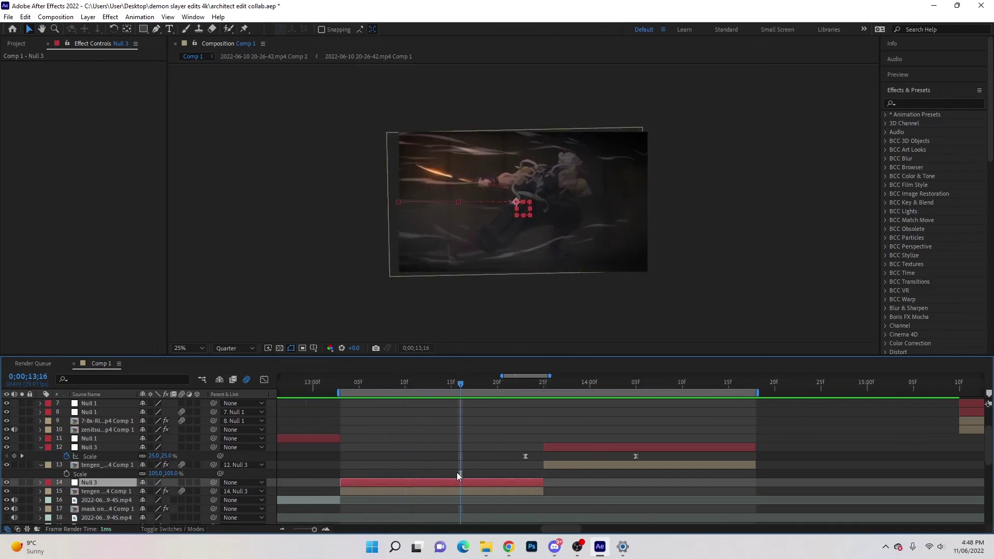
click(449, 489)
drag(460, 487, 515, 386)
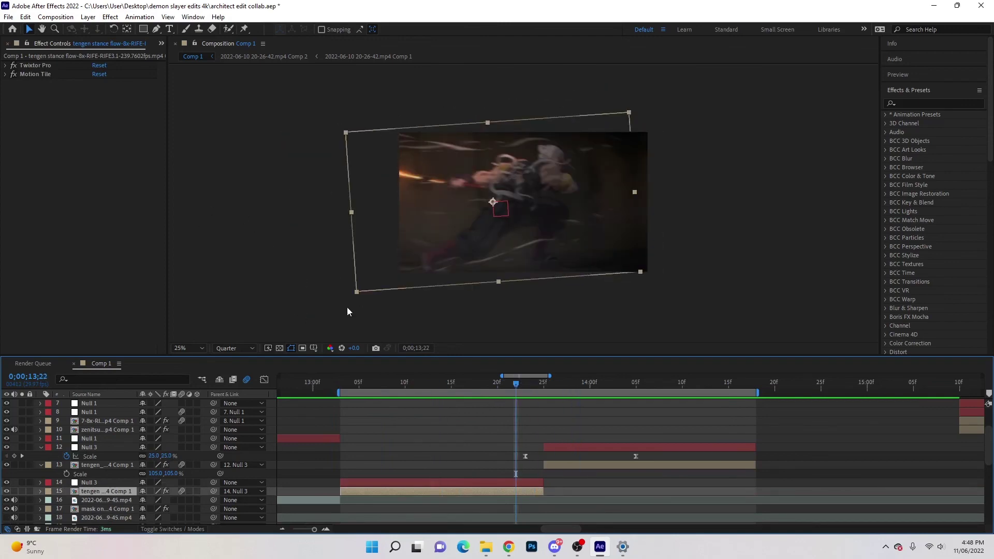